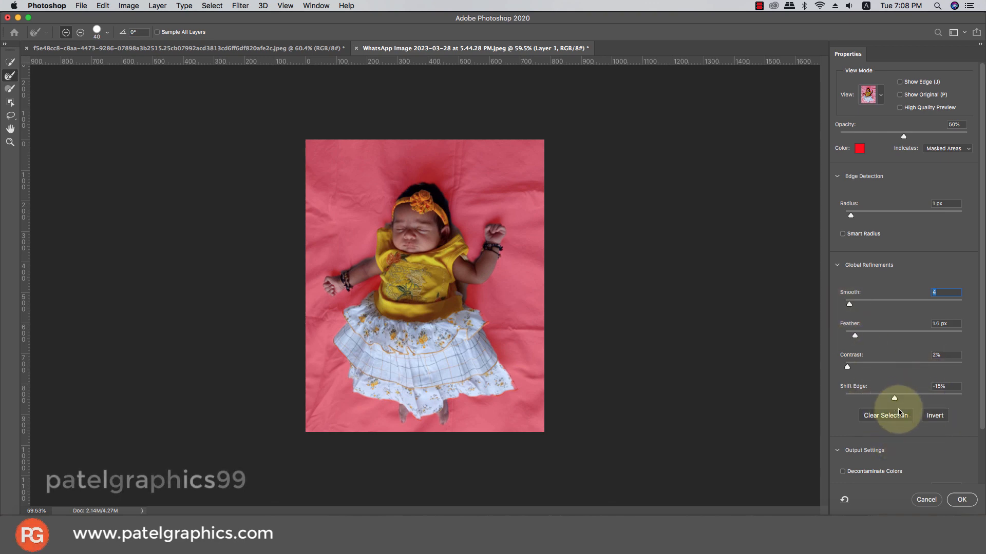
- Apply the refined selection around the baby and turn it into an editable quick mask
click(962, 500)
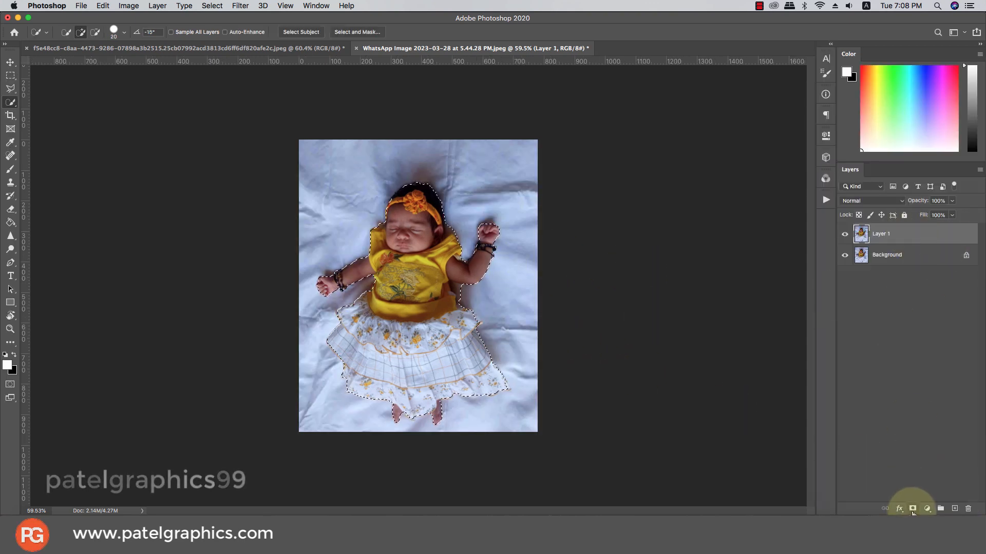
click(10, 385)
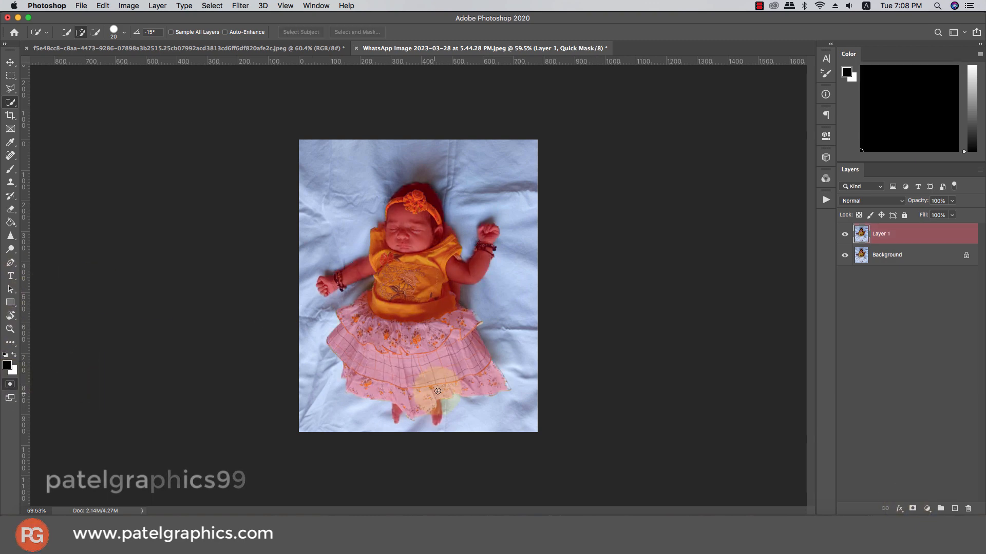
- Paint the missed edges of the skirt's ruffles and hem into the quick mask with a small black brush
scroll(483, 395, up, 5)
key(b)
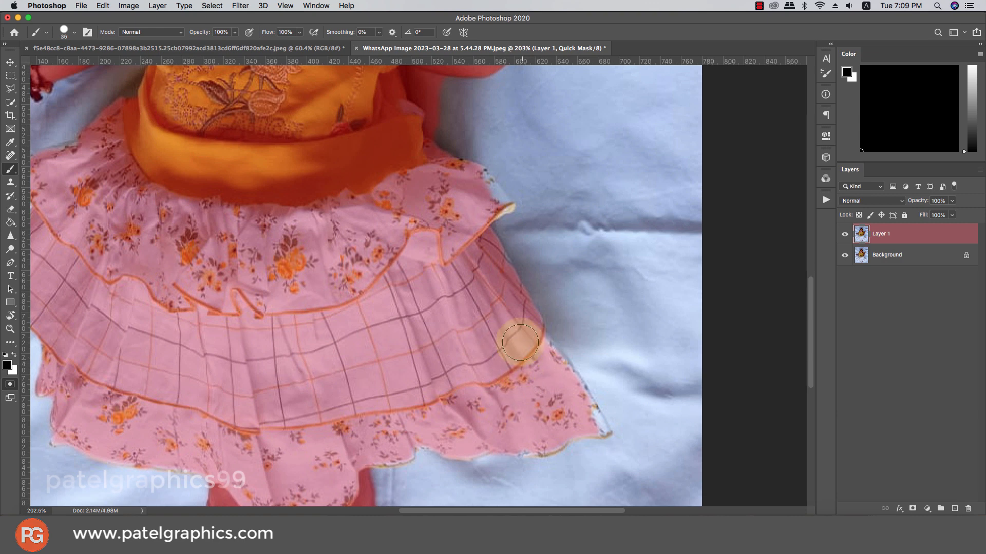
right_click(507, 295)
click(540, 395)
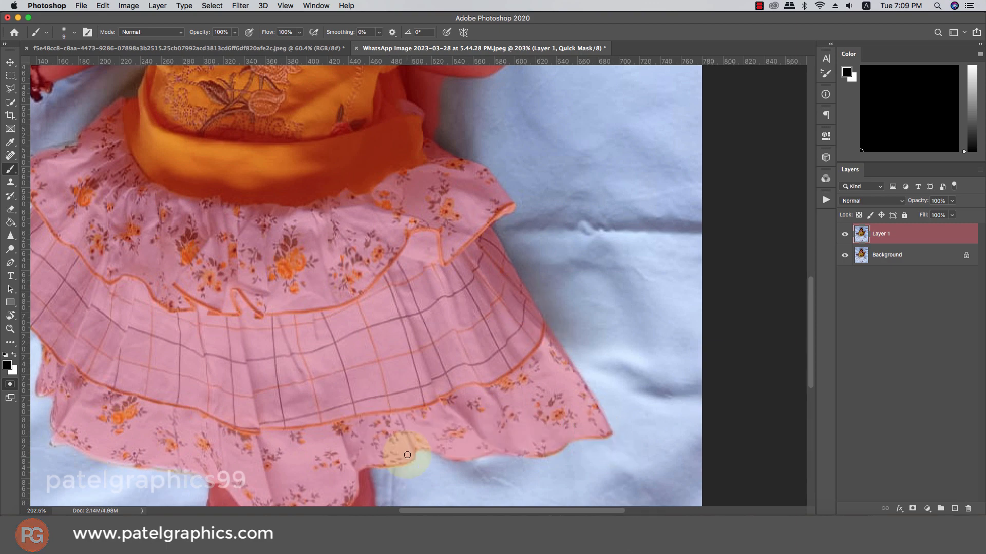
scroll(400, 451, down, 5)
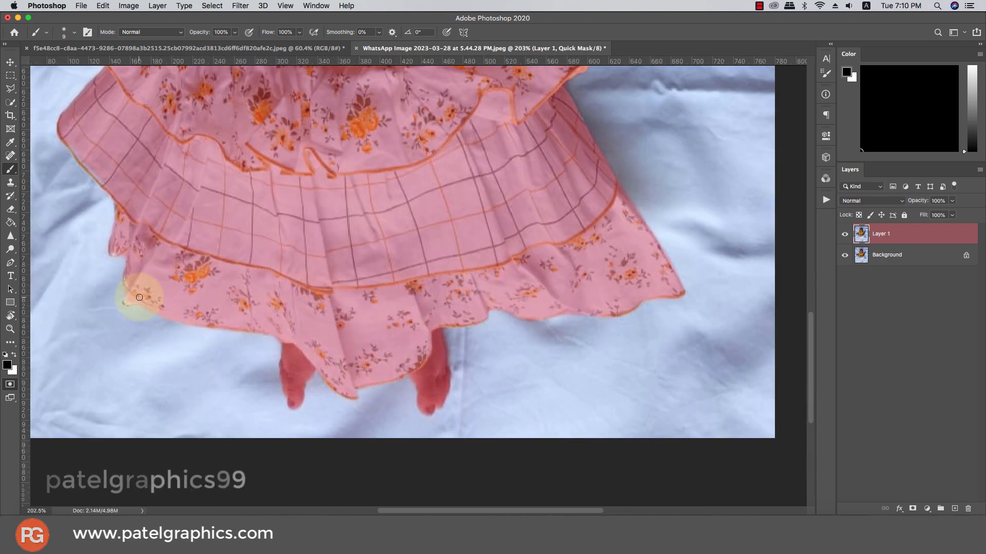
scroll(154, 308, up, 10)
scroll(154, 308, left, 3)
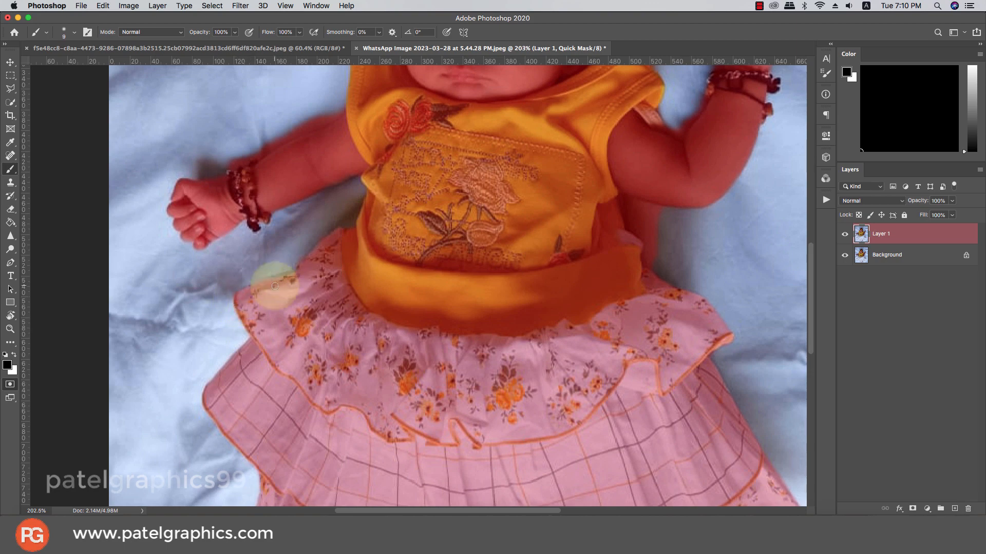
- Correct the quick mask around the arms, head and feet, removing spill with white and filling missed areas with black
scroll(262, 287, up, 5)
key(x)
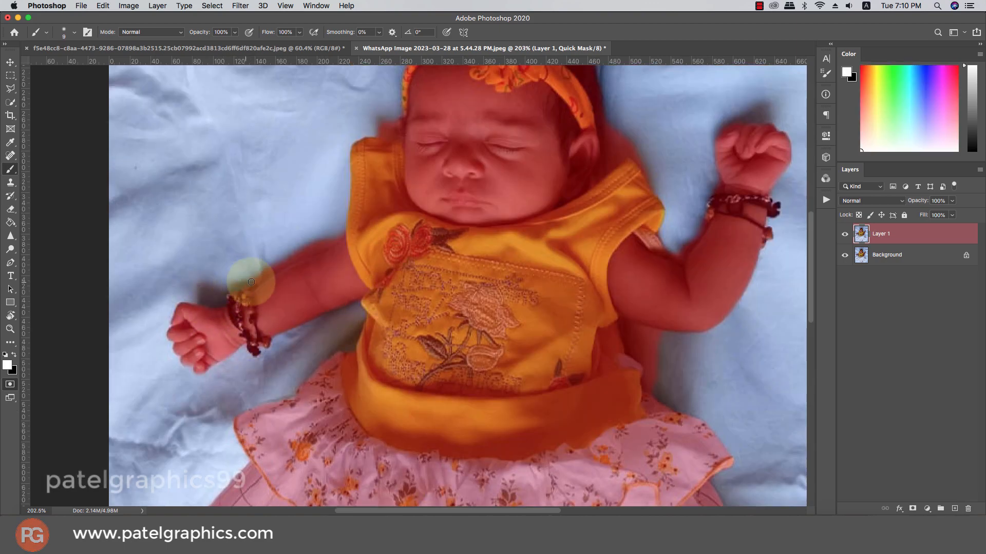
scroll(610, 325, up, 5)
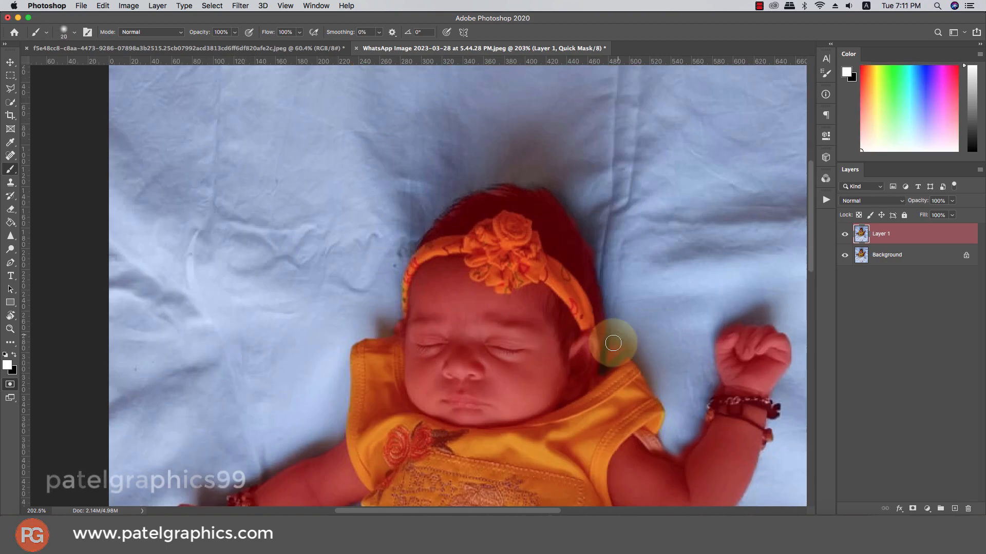
scroll(614, 334, down, 5)
scroll(613, 334, right, 3)
scroll(513, 211, down, 5)
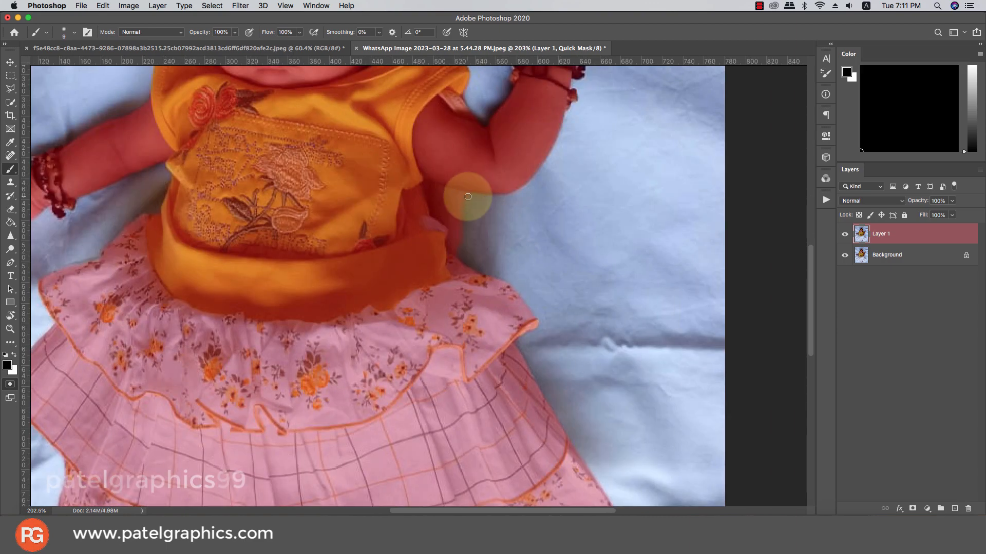
scroll(436, 198, down, 5)
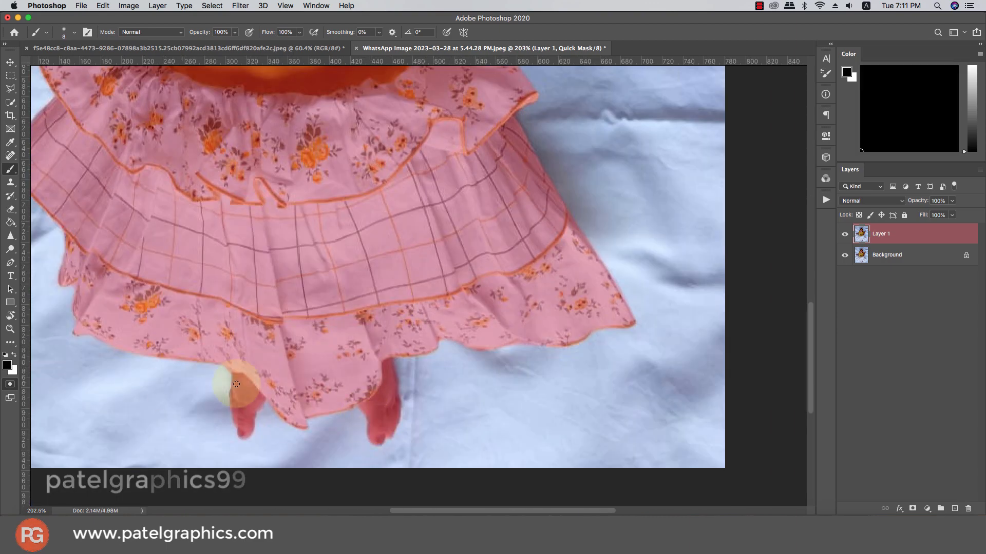
- Convert the quick mask into a layer mask on Layer 1 and place the cut-out baby in the months picture
key(ctrl+0)
key(q)
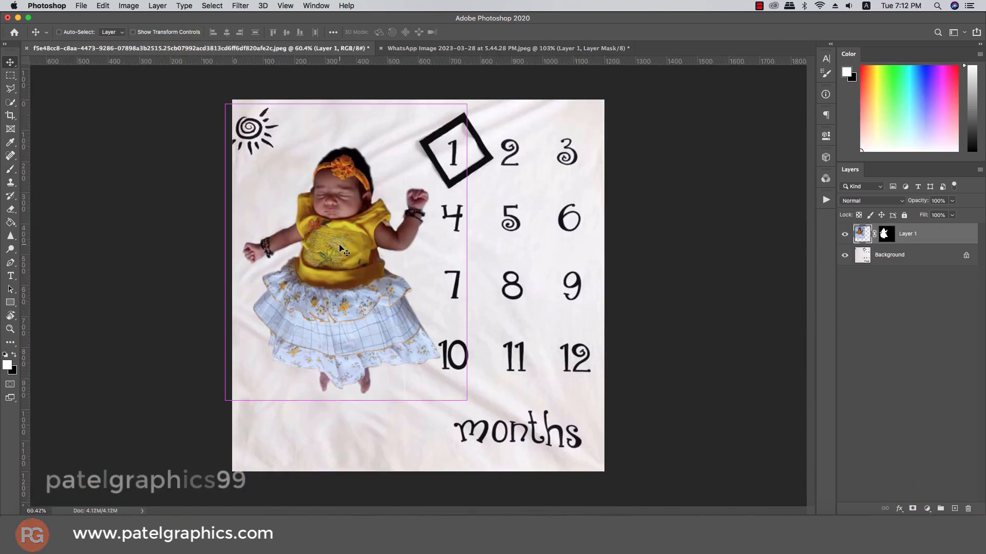
- Refine Layer 1's mask around the raised hand, shoulder and hair, brushing with white and black at varying brush sizes
scroll(455, 213, up, 5)
key([)
key([)
key([)
mouse_move(419, 193)
mouse_down()
mouse_move(389, 217)
mouse_move(389, 229)
mouse_move(416, 186)
mouse_move(465, 189)
mouse_move(469, 274)
mouse_move(486, 224)
mouse_move(460, 288)
mouse_up()
key(super+z)
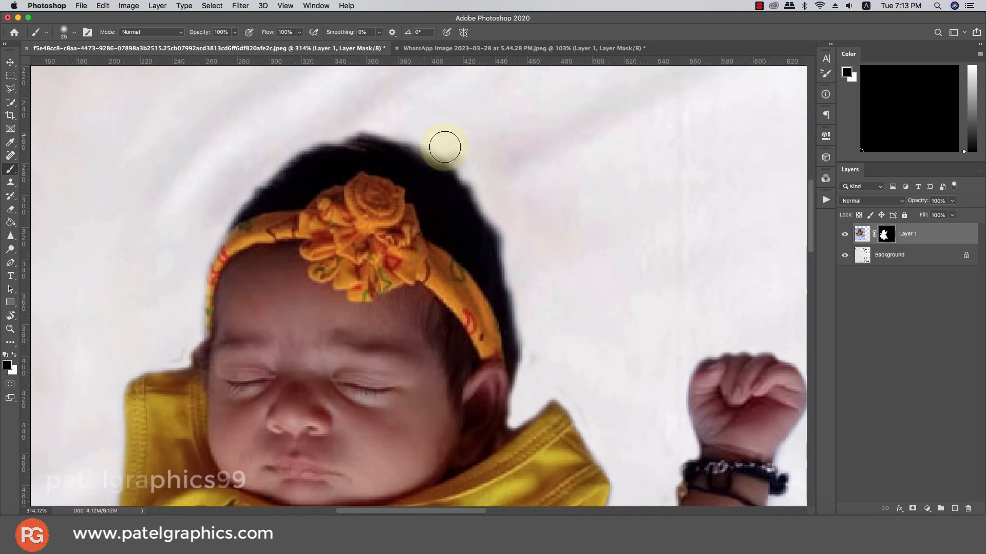
mouse_move(445, 147)
mouse_down()
mouse_move(374, 131)
mouse_move(503, 276)
mouse_move(417, 134)
mouse_move(462, 186)
mouse_move(408, 133)
mouse_move(439, 173)
mouse_move(253, 175)
mouse_up()
key([)
key([)
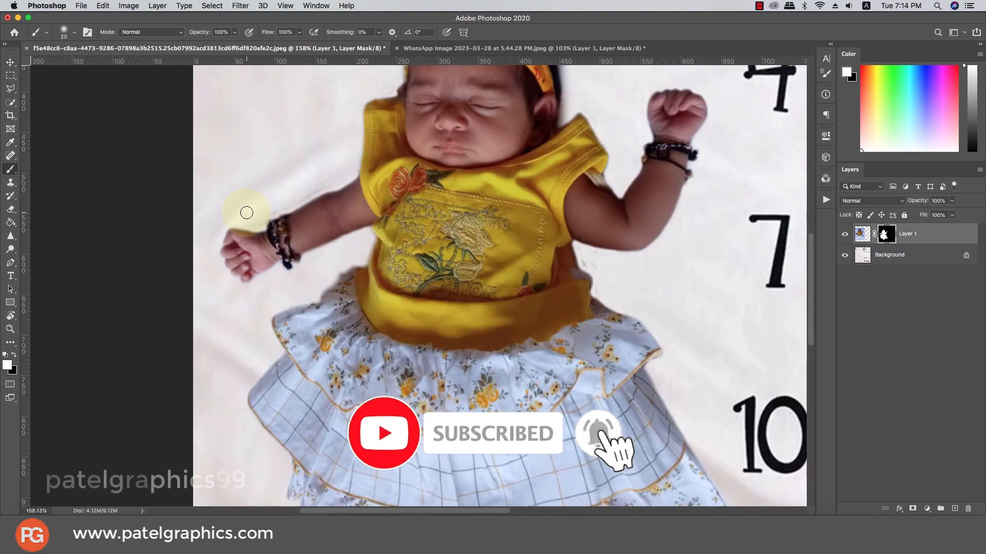
key(x)
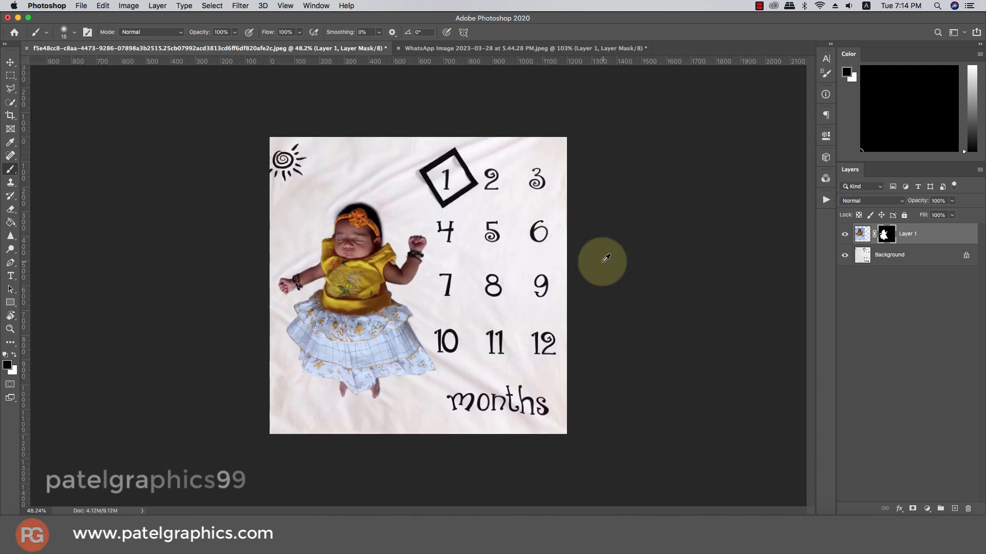
key(super+0)
key(v)
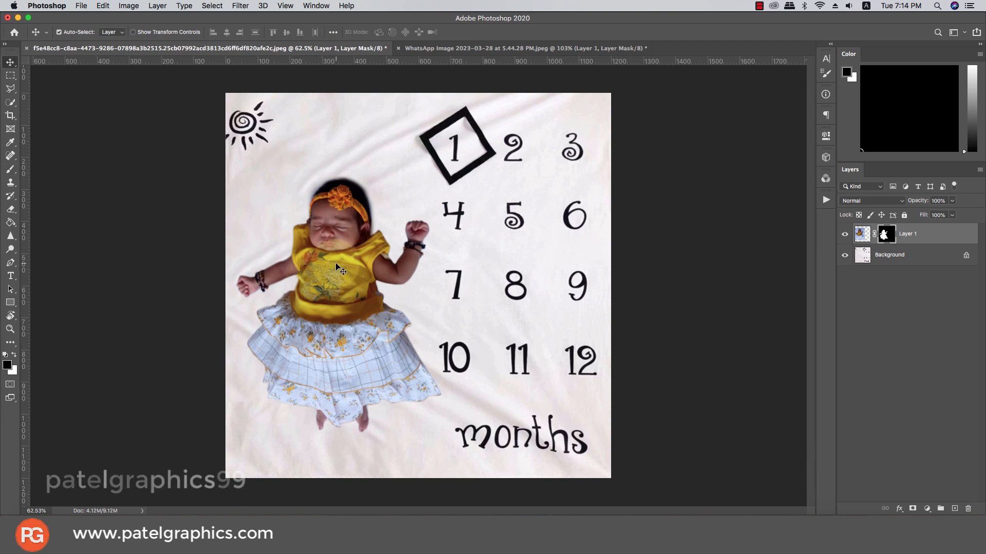
- Open the Camera Raw filter on Layer 1's image and apply the automatic tonal correction
click(844, 234)
click(844, 235)
click(862, 234)
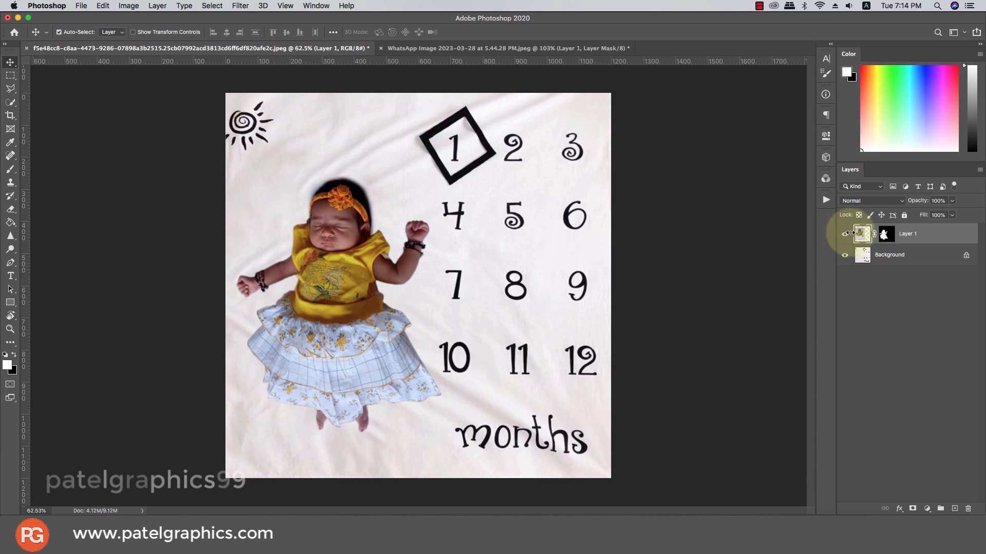
click(240, 5)
click(290, 61)
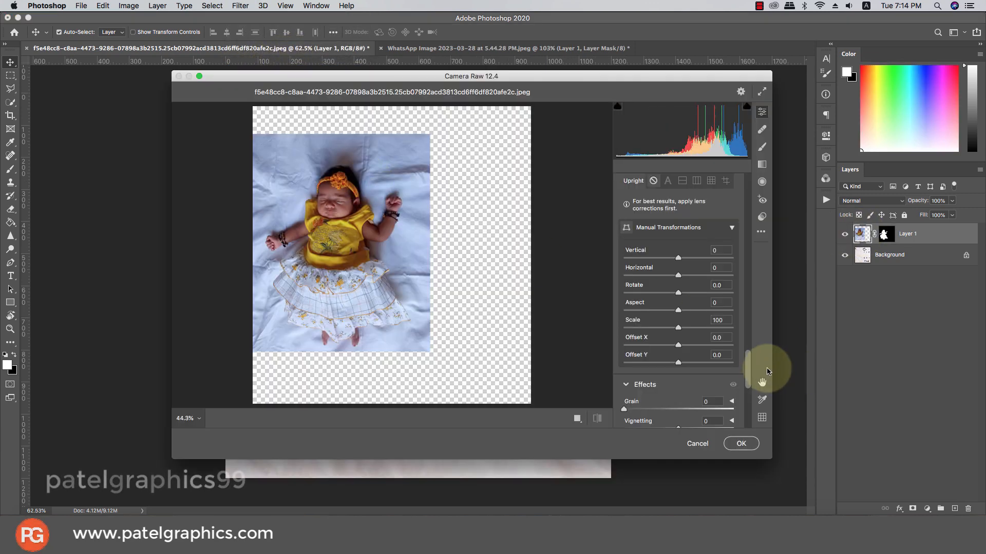
drag(752, 378, 702, 191)
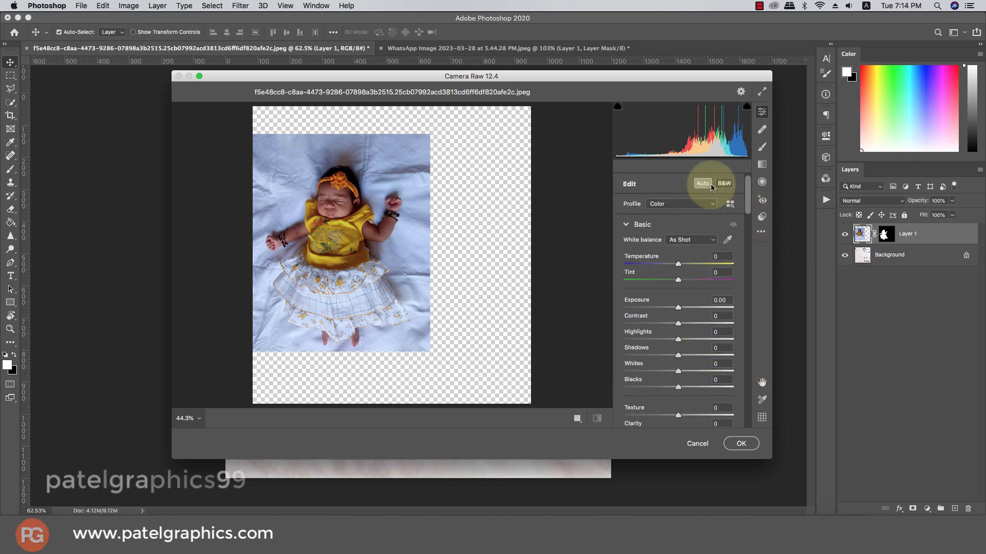
click(711, 184)
- Set Exposure to +0.85 and Clarity to +11 in the Camera Raw basic adjustments
click(682, 308)
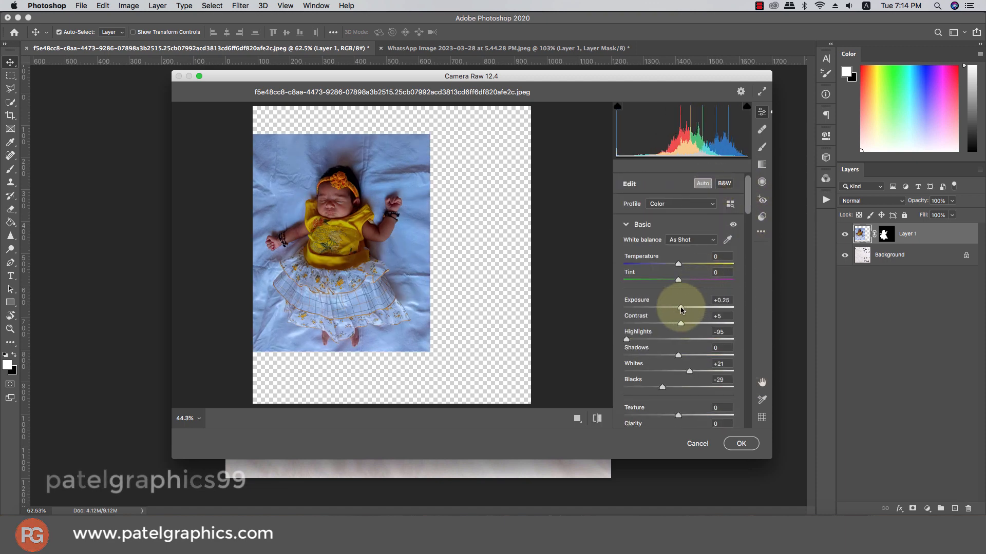
drag(682, 309, 688, 314)
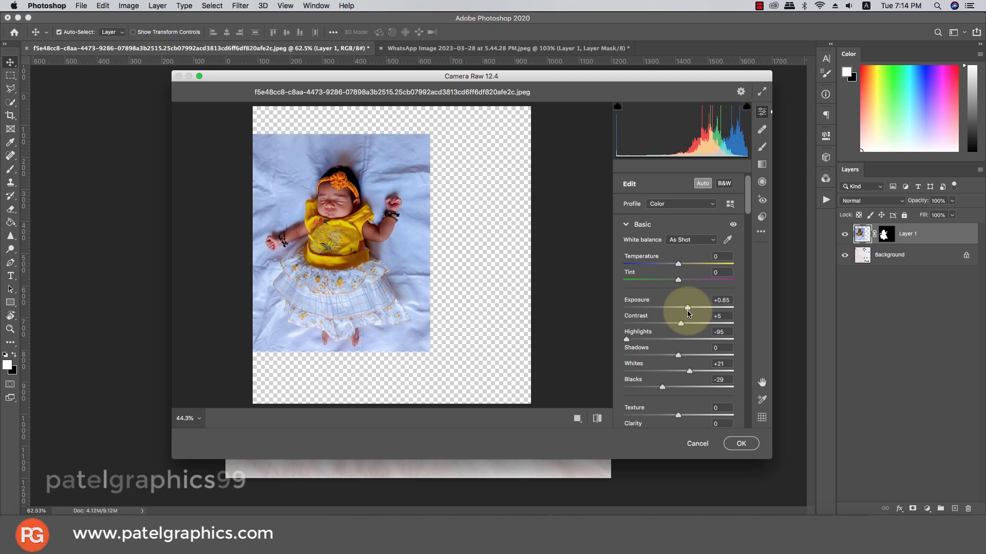
drag(748, 198, 685, 222)
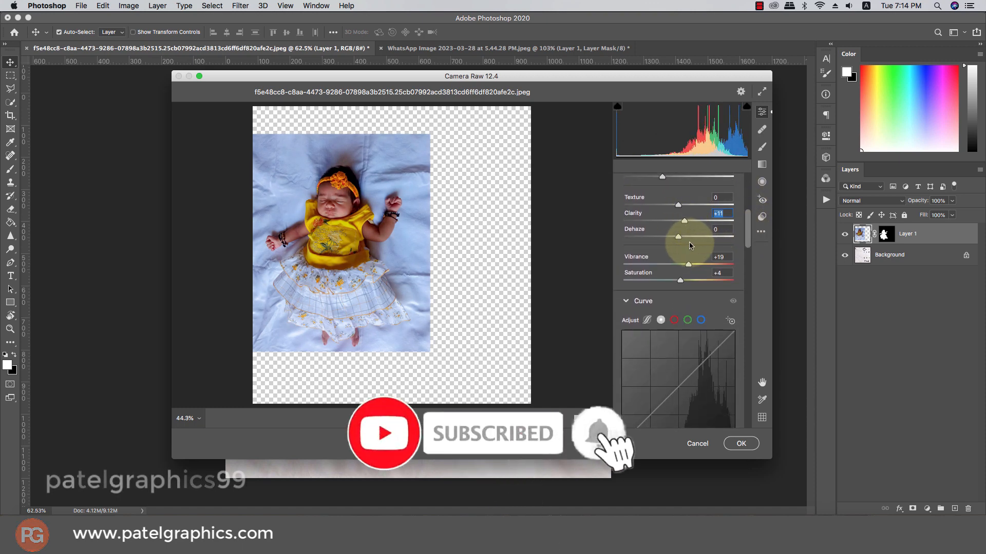
- Set the Camera Raw tones to Blacks +29, Whites +30 and Highlights -25
scroll(715, 243, up, 3)
scroll(717, 243, up, 6)
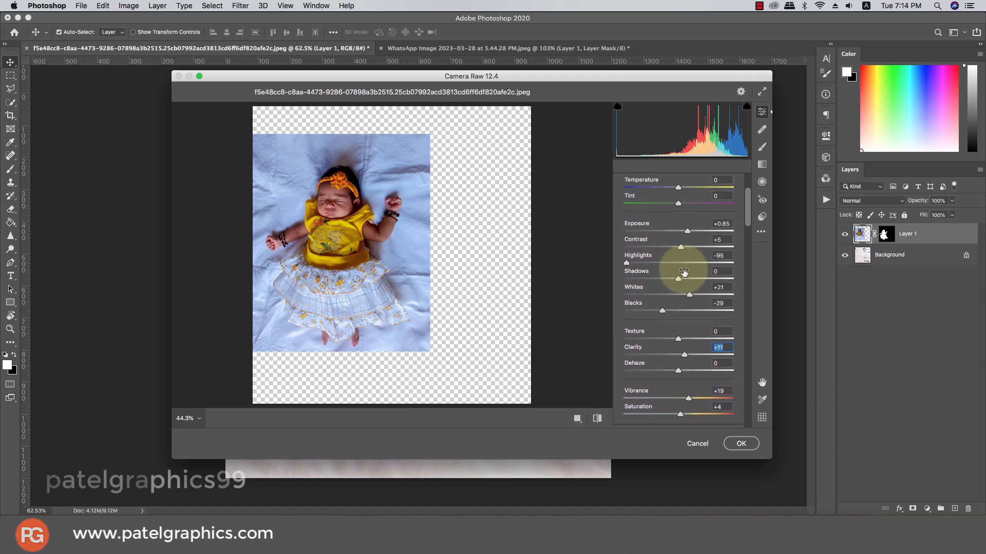
drag(672, 313, 695, 296)
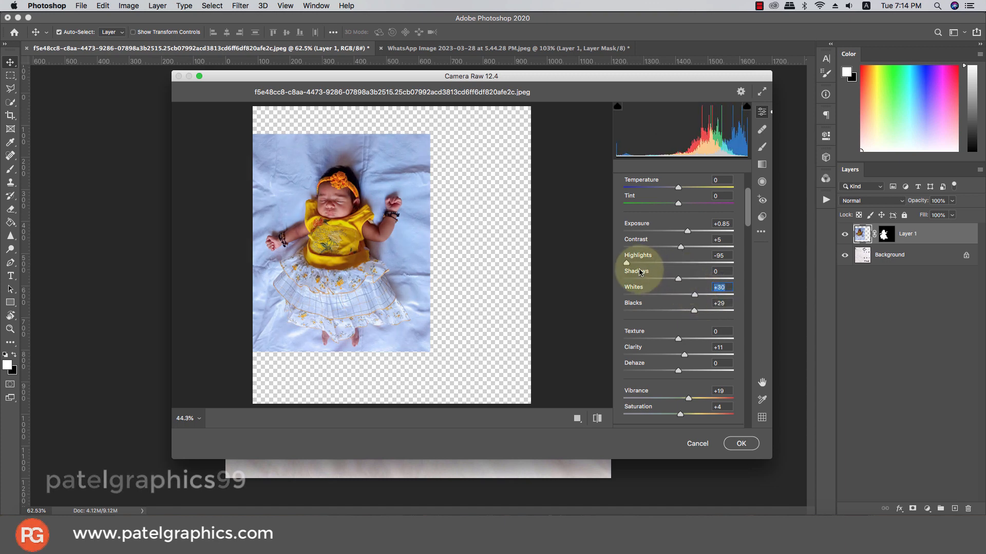
drag(634, 264, 665, 269)
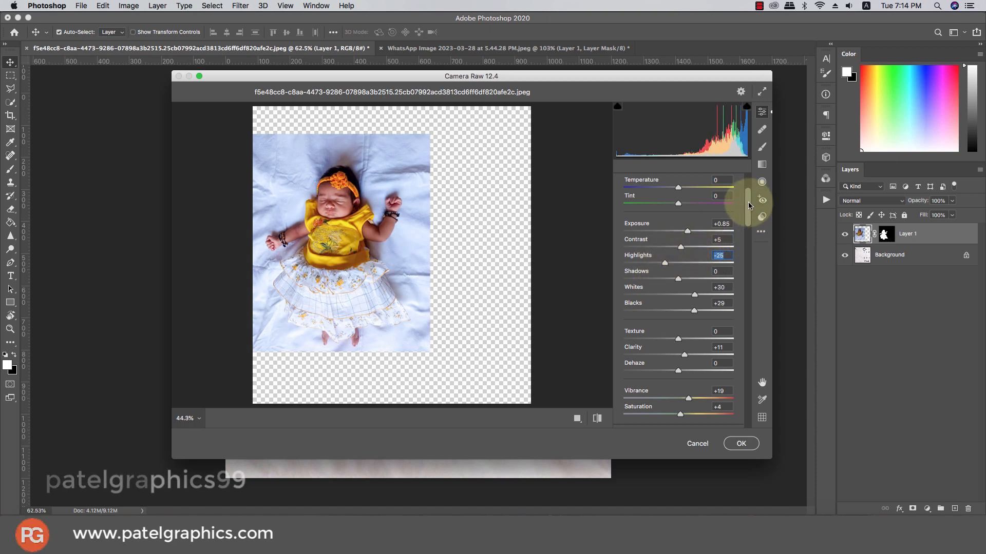
- Reduce the Blues saturation to -86 and set the white balance Temperature to +2
drag(748, 206, 742, 294)
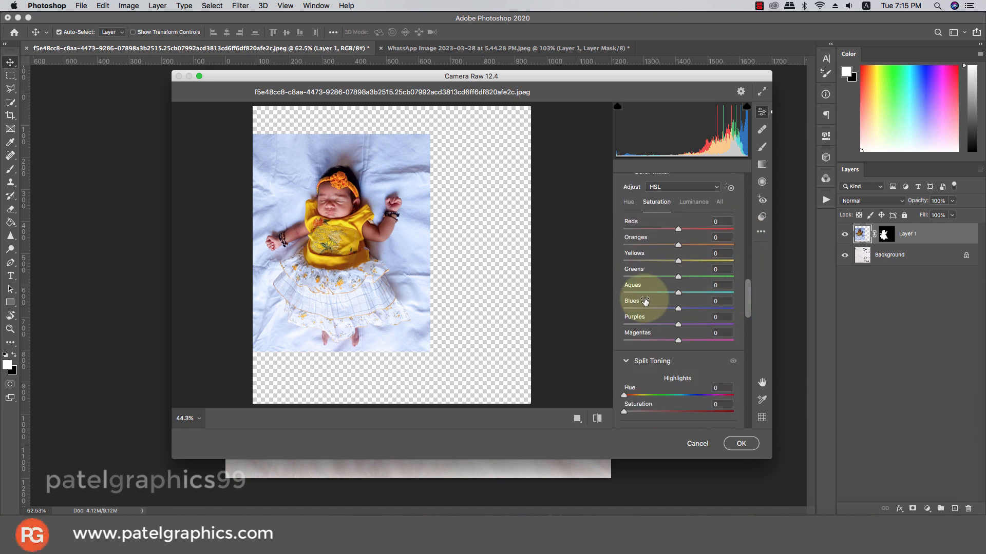
drag(655, 308, 630, 313)
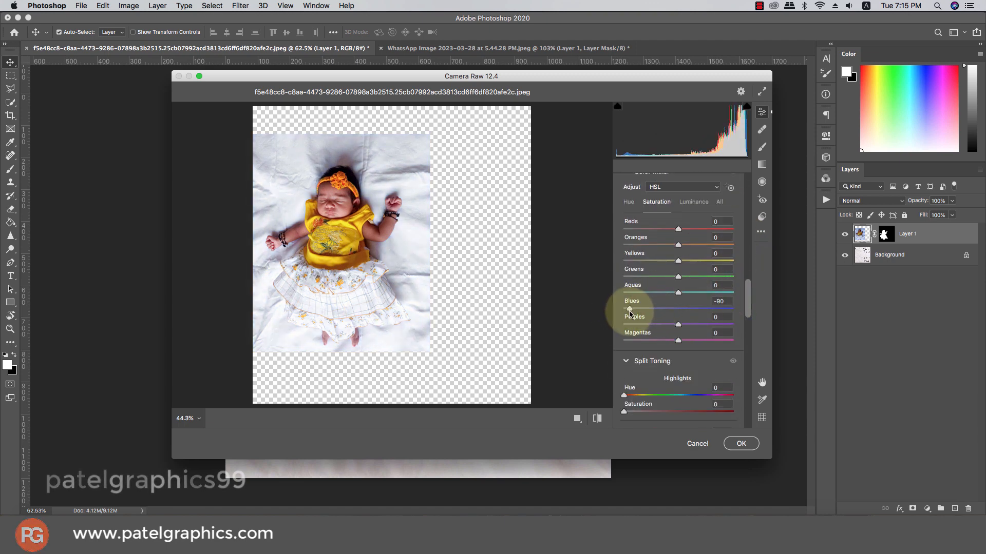
drag(748, 285, 699, 185)
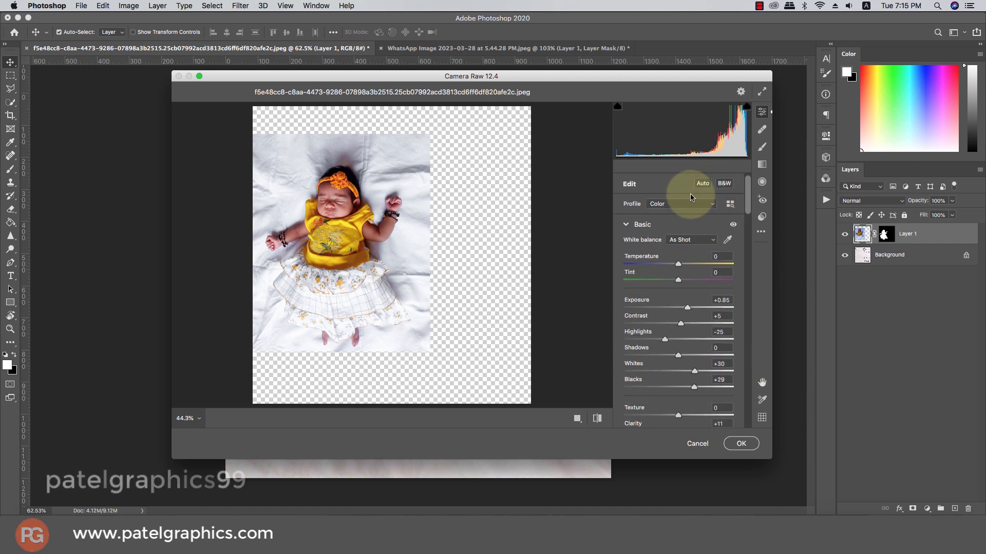
drag(678, 264, 687, 265)
double_click(681, 267)
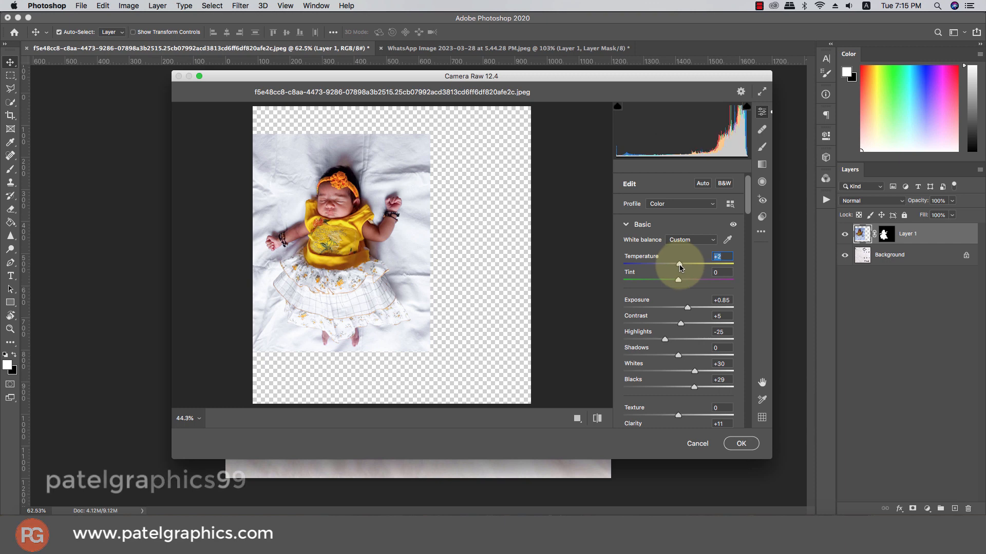
- Set the Oranges luminance to +59 and Noise Reduction to 36, and apply the Camera Raw filter
scroll(701, 319, down, 3)
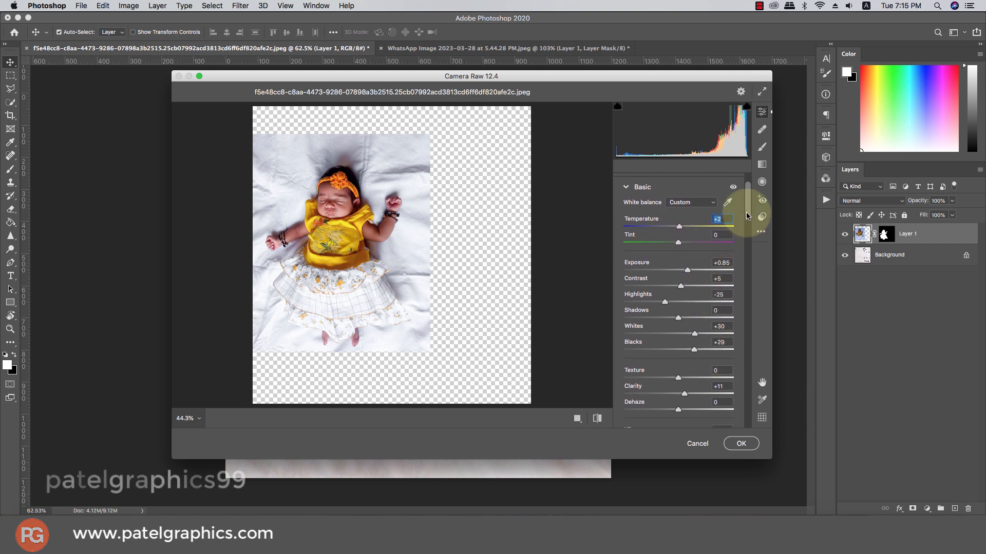
drag(746, 216, 737, 292)
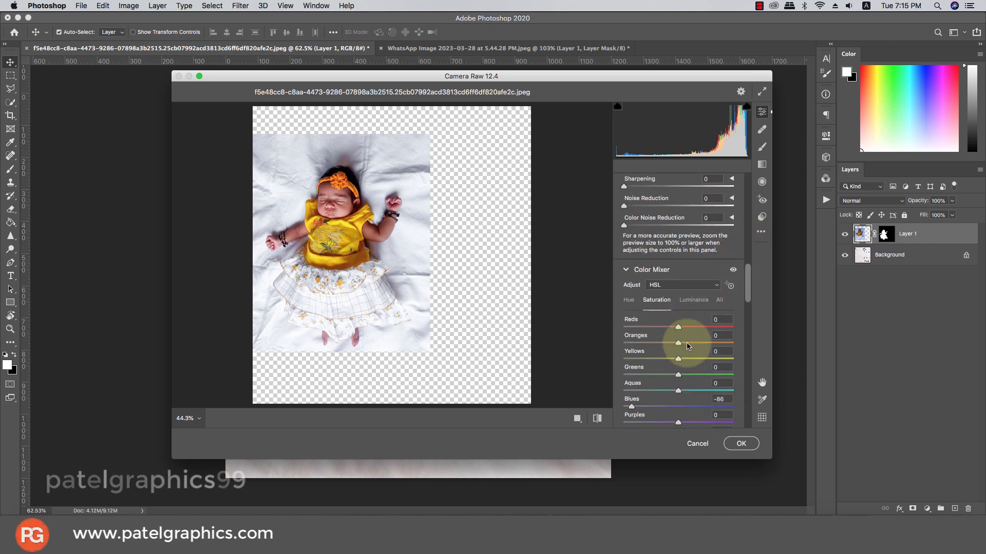
mouse_move(705, 348)
mouse_down()
mouse_move(686, 342)
mouse_move(710, 348)
mouse_up()
click(694, 300)
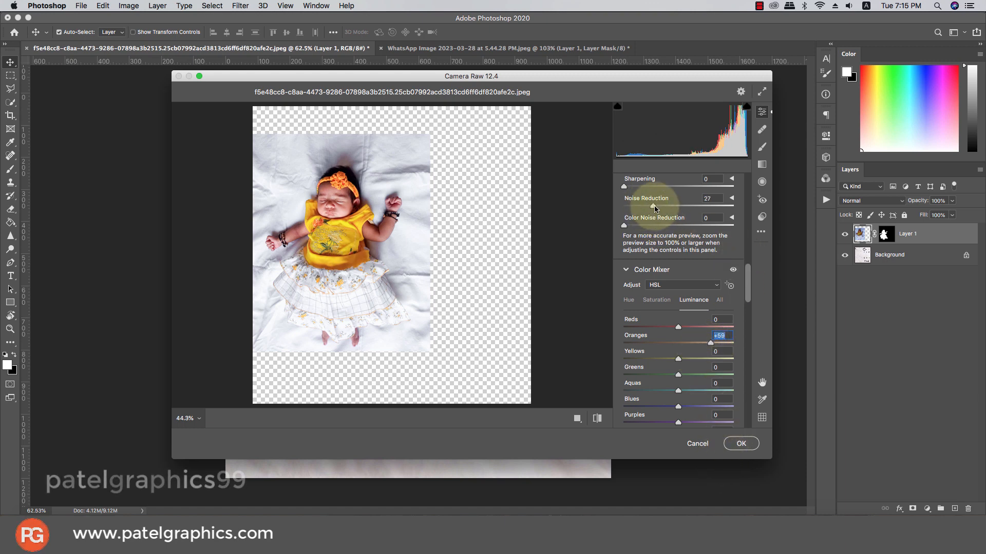
click(731, 452)
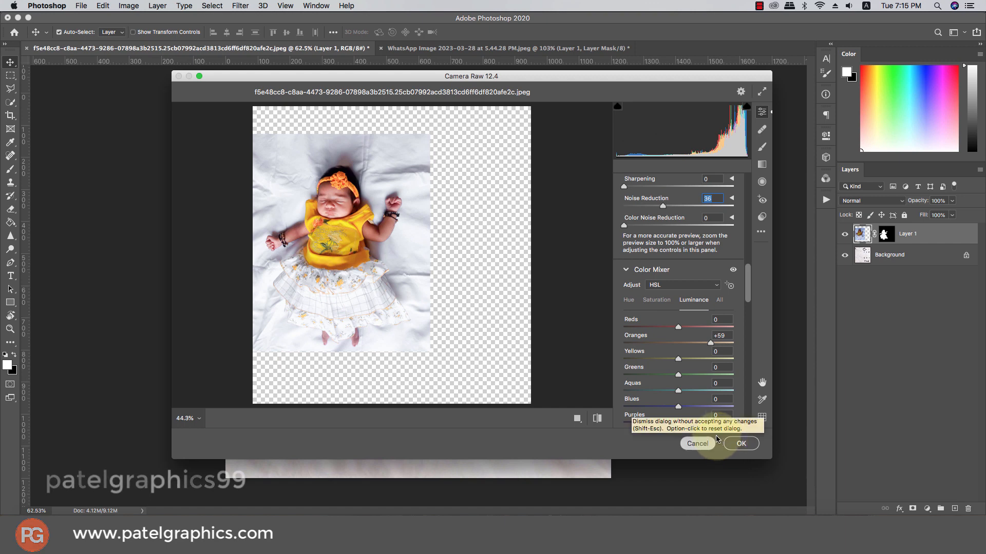
click(740, 444)
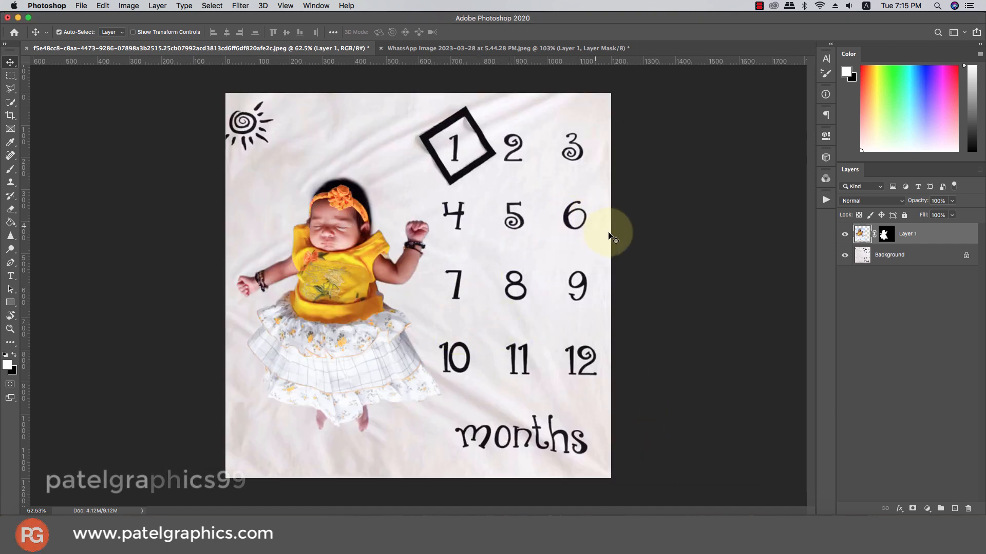
- Paint on Layer 1's mask with a soft white brush around the skirt to bring back the original shadows
click(884, 233)
key(x)
key(b)
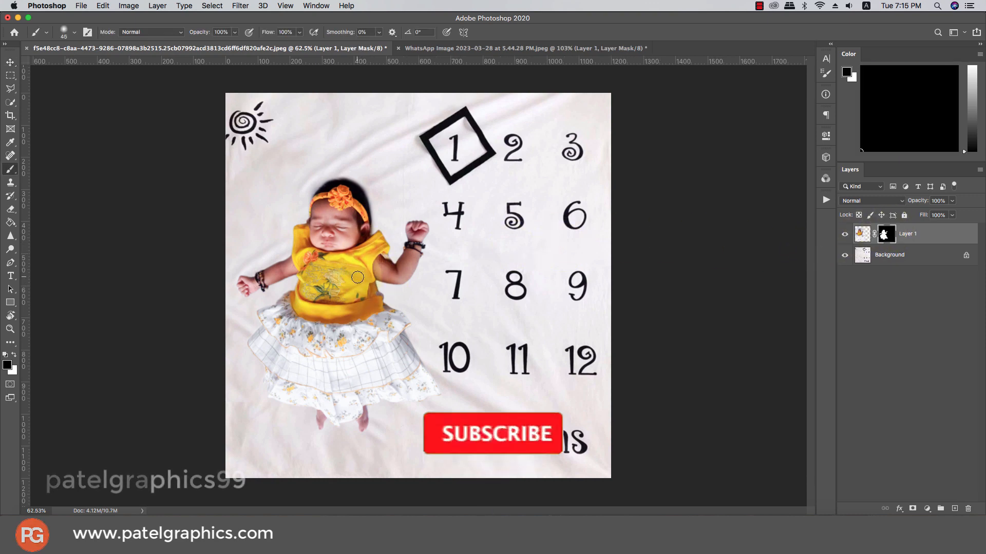
right_click(356, 277)
key(Return)
key(bracketright)
key(bracketright)
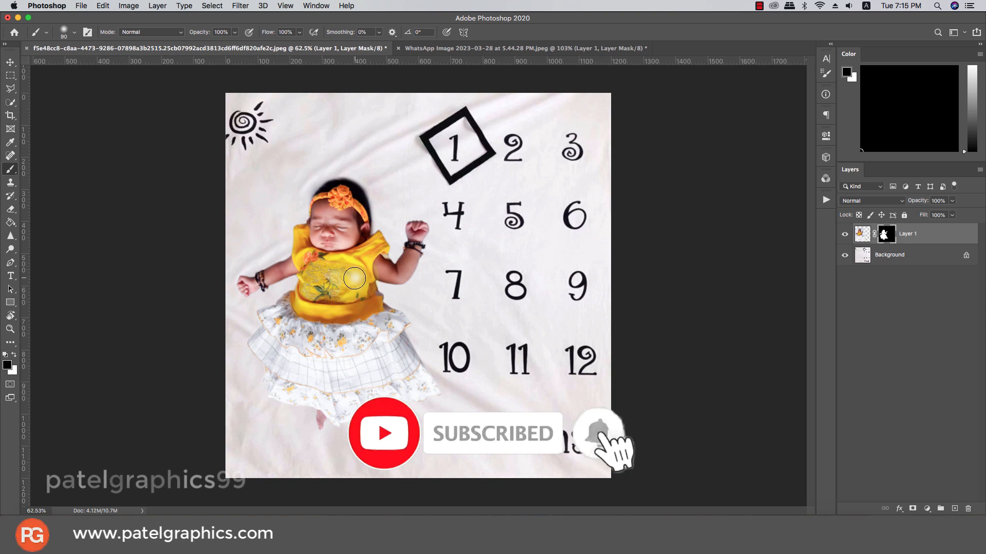
key(x)
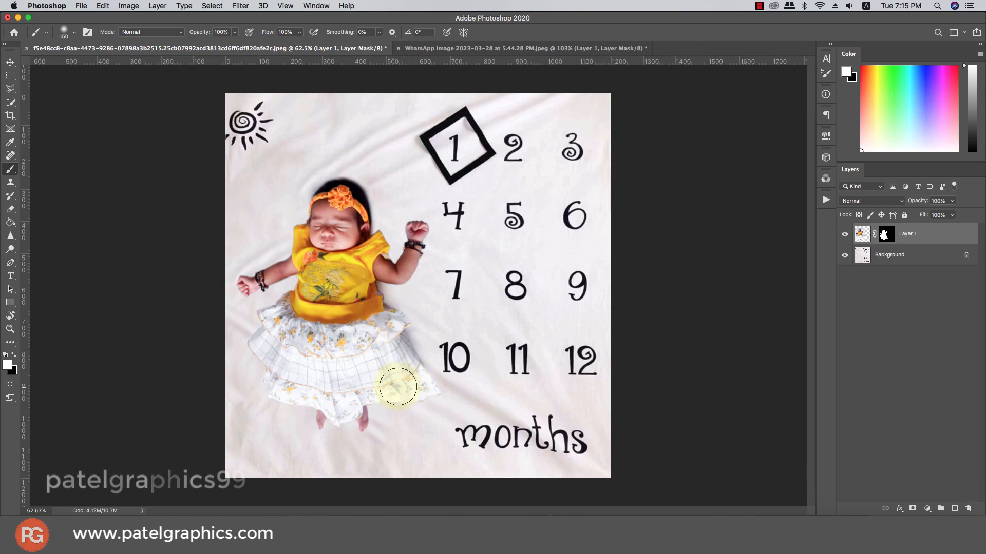
key(super+z)
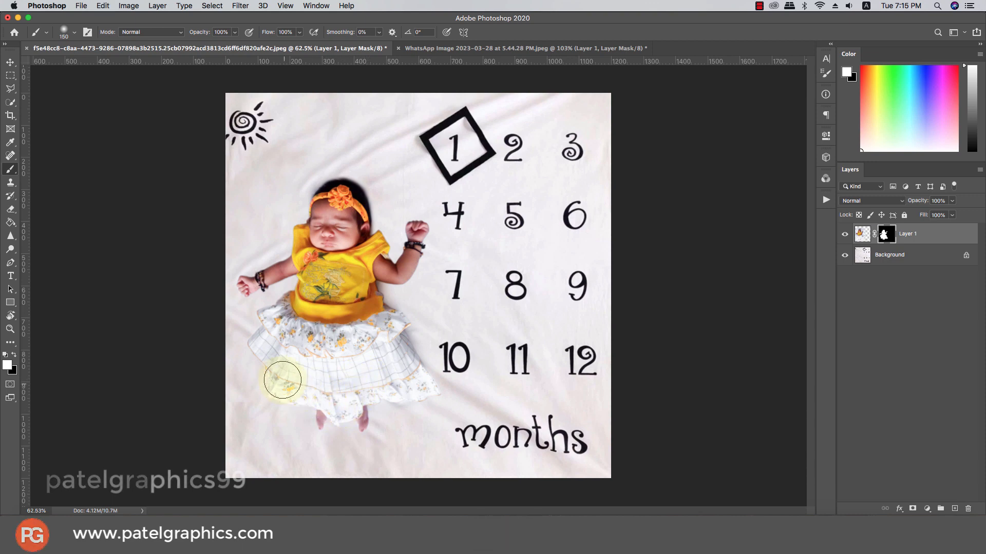
mouse_move(271, 338)
mouse_down()
mouse_move(327, 271)
mouse_move(310, 270)
mouse_move(352, 257)
mouse_up()
key(bracketleft)
key(bracketleft)
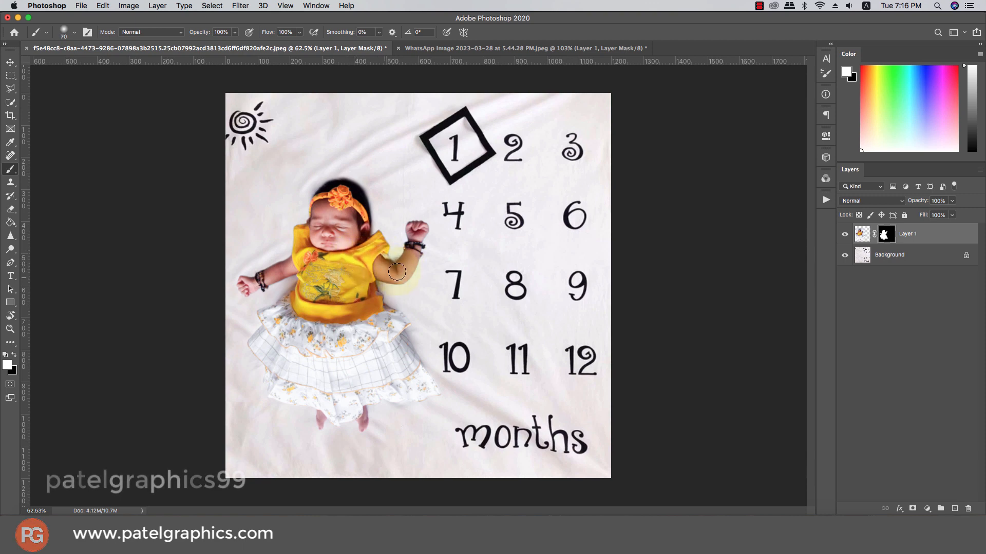
- Set the brush opacity to 51% and softly paint the mask around the raised arm beside the number grid
drag(235, 32, 212, 45)
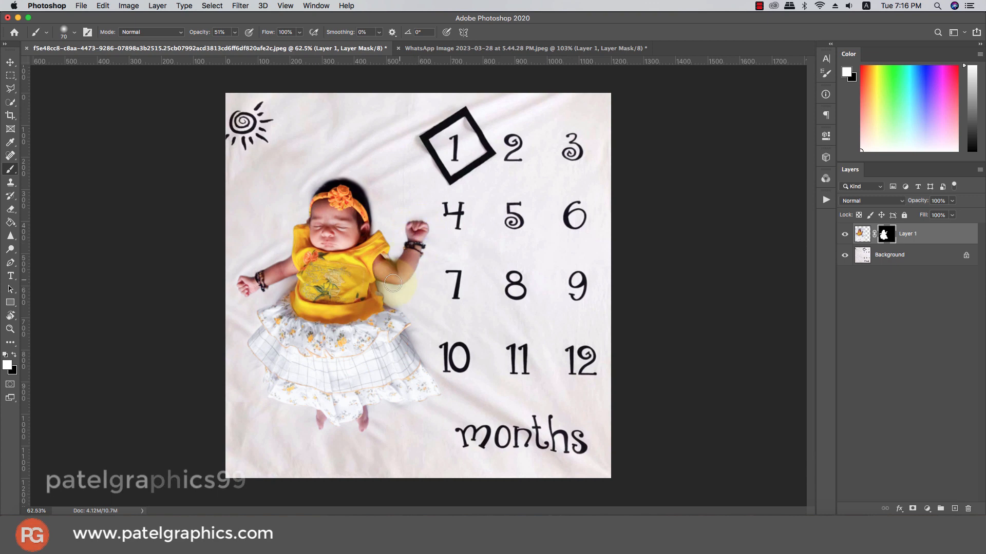
key(ctrl+z)
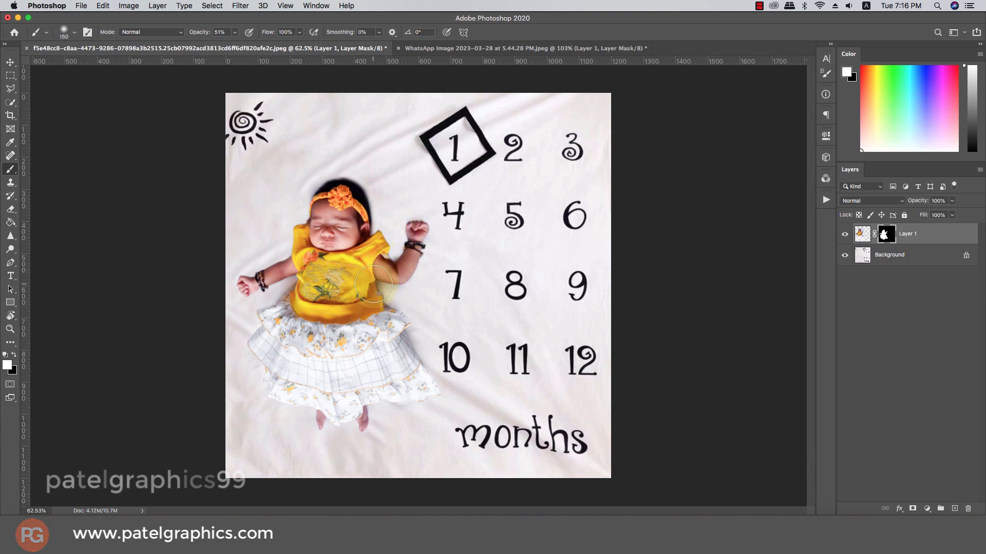
key(bracketleft)
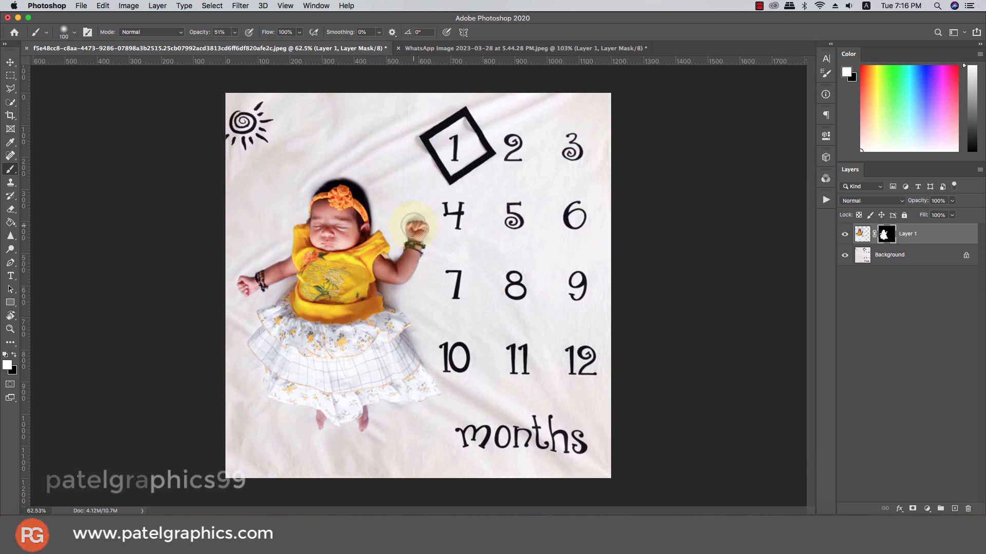
key(bracketleft)
key(bracketleft)
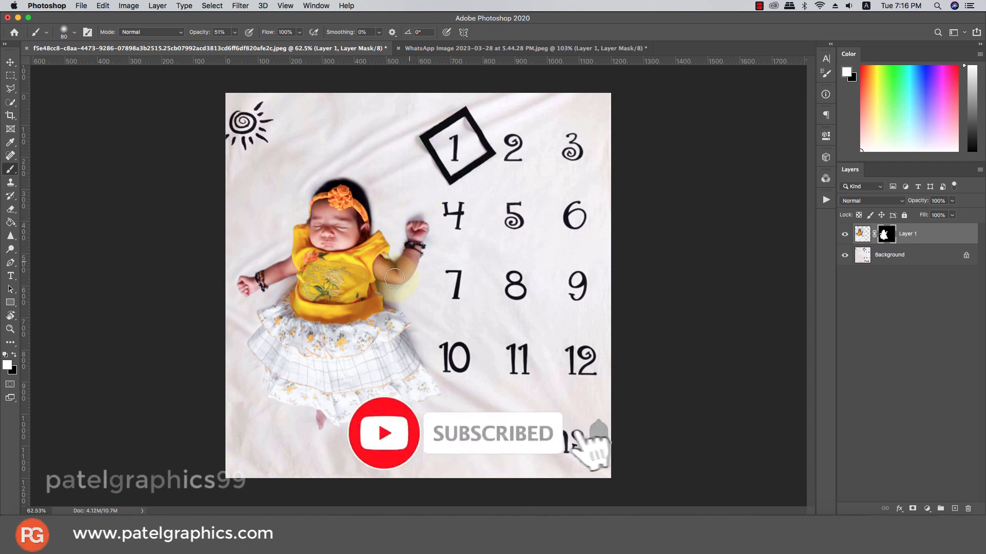
key(ctrl+z)
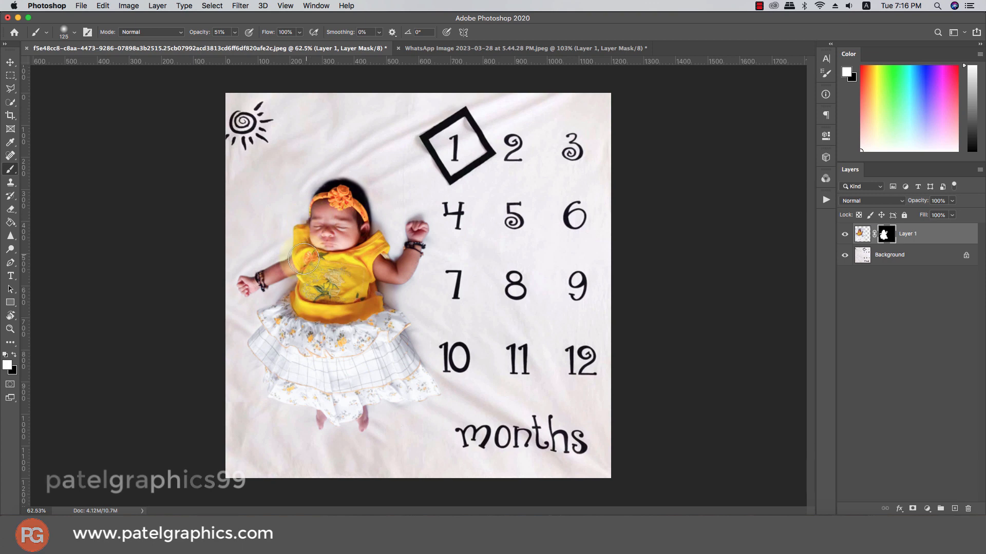
- Continue painting the mask at 51% opacity around the other arm, the hand and the skirt to blend the shadows
drag(304, 259, 278, 277)
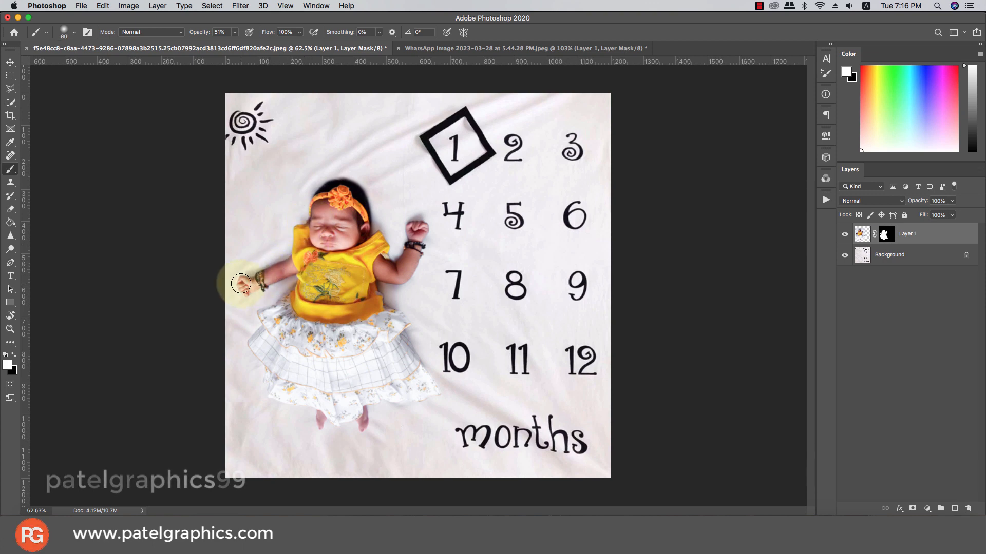
mouse_move(241, 291)
mouse_down()
mouse_move(302, 264)
mouse_move(288, 319)
mouse_move(308, 334)
mouse_move(300, 313)
mouse_move(289, 313)
mouse_move(293, 343)
mouse_up()
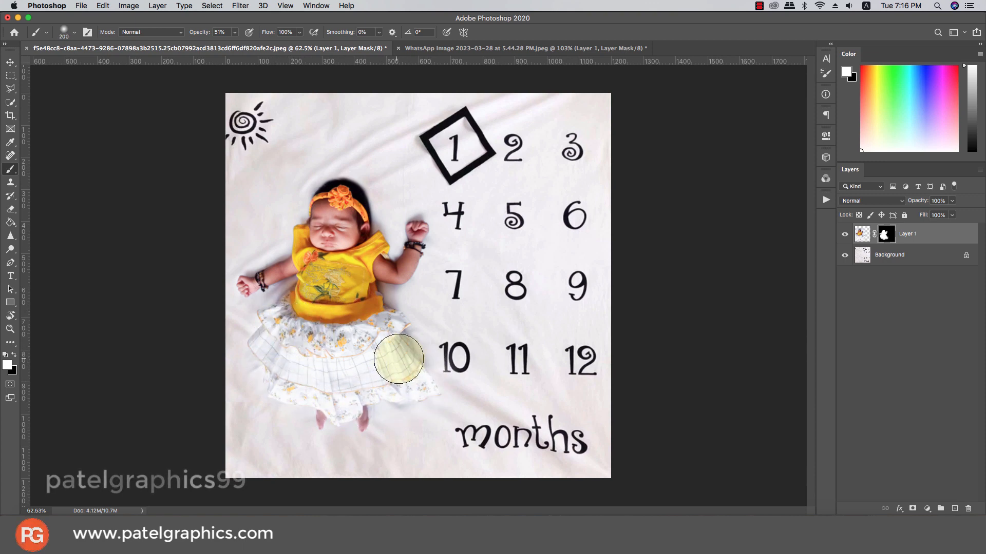
mouse_move(398, 359)
mouse_down()
mouse_move(374, 325)
mouse_move(337, 315)
mouse_up()
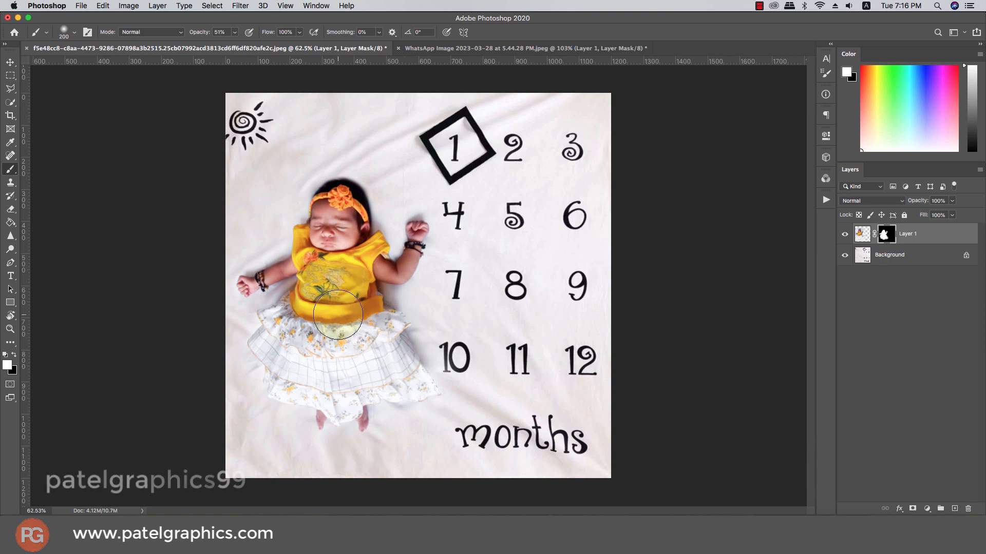
scroll(337, 299, down, 4)
scroll(343, 299, up, 4)
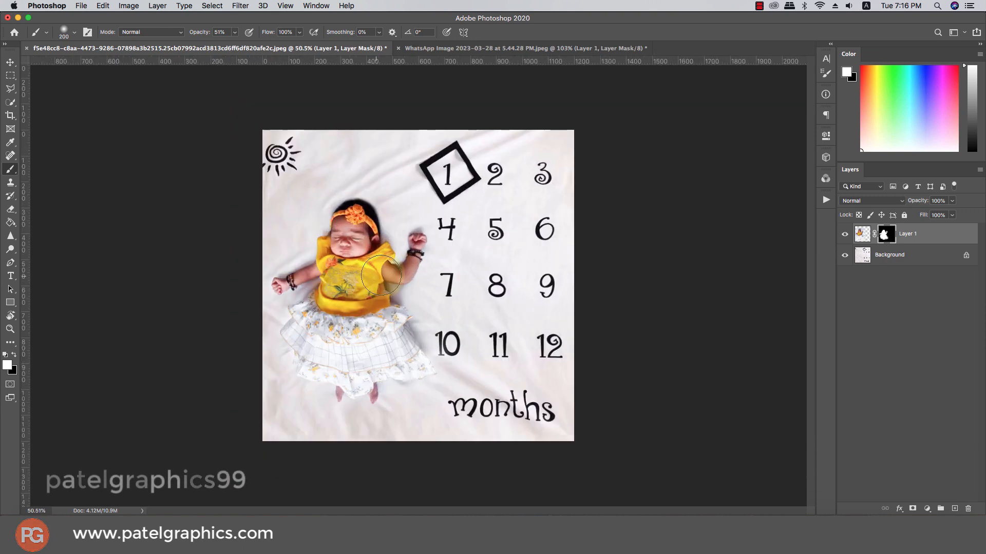
mouse_move(390, 250)
mouse_down()
mouse_move(364, 215)
mouse_move(346, 214)
mouse_move(321, 261)
mouse_move(357, 309)
mouse_up()
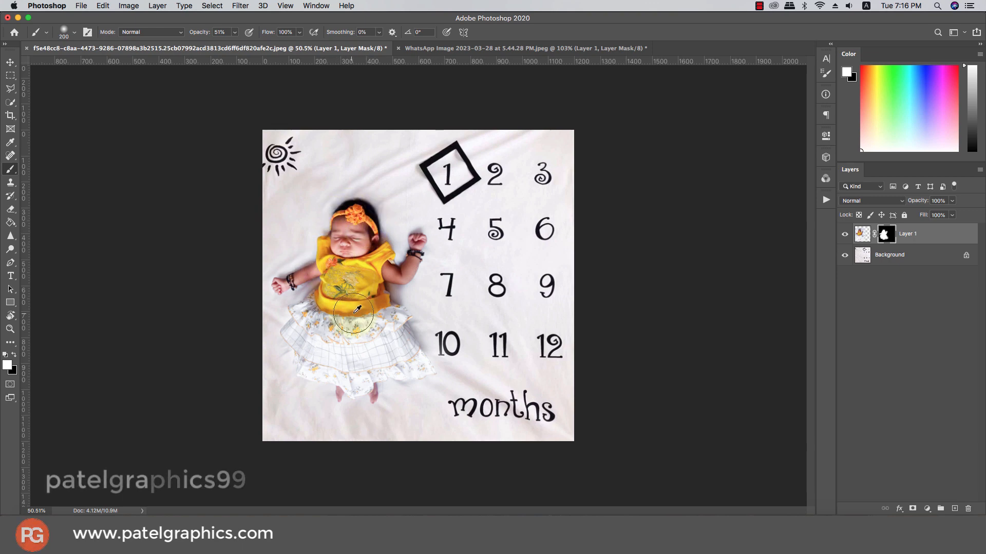
scroll(357, 310, down, 2)
scroll(357, 310, down, 1)
scroll(358, 310, up, 3)
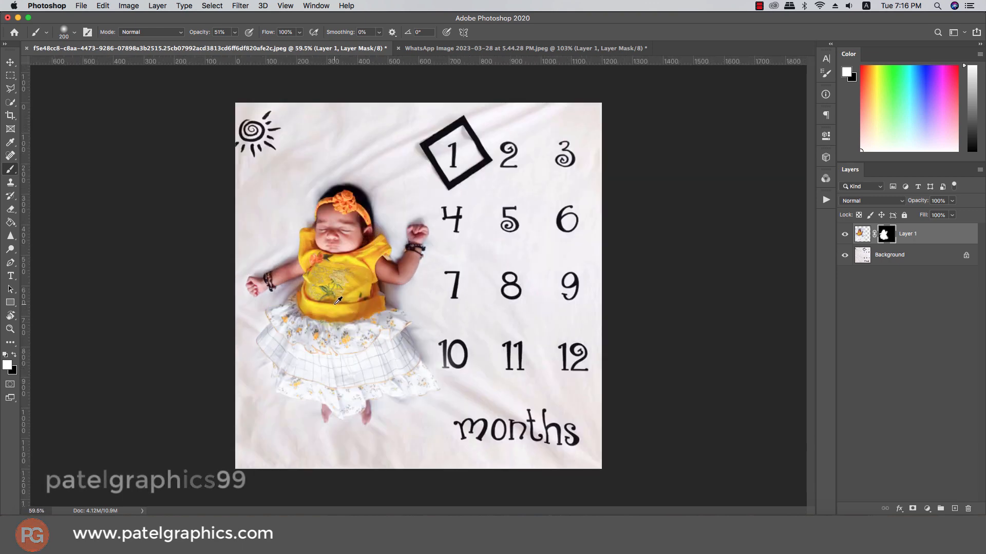
scroll(338, 300, down, 1)
scroll(338, 301, up, 1)
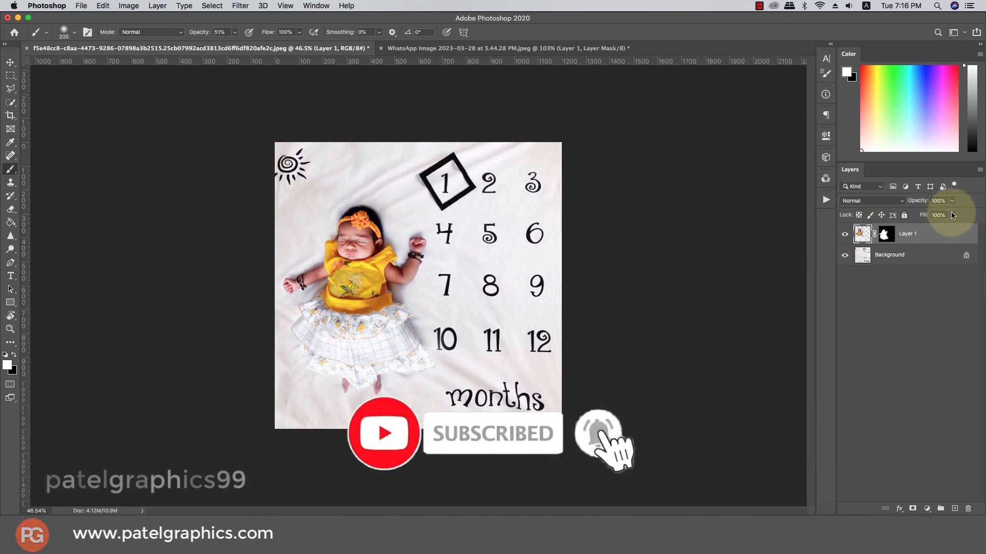
- Add a Color Lookup adjustment layer with the filmstock_50.3dl LUT and set its opacity to 18%
click(927, 508)
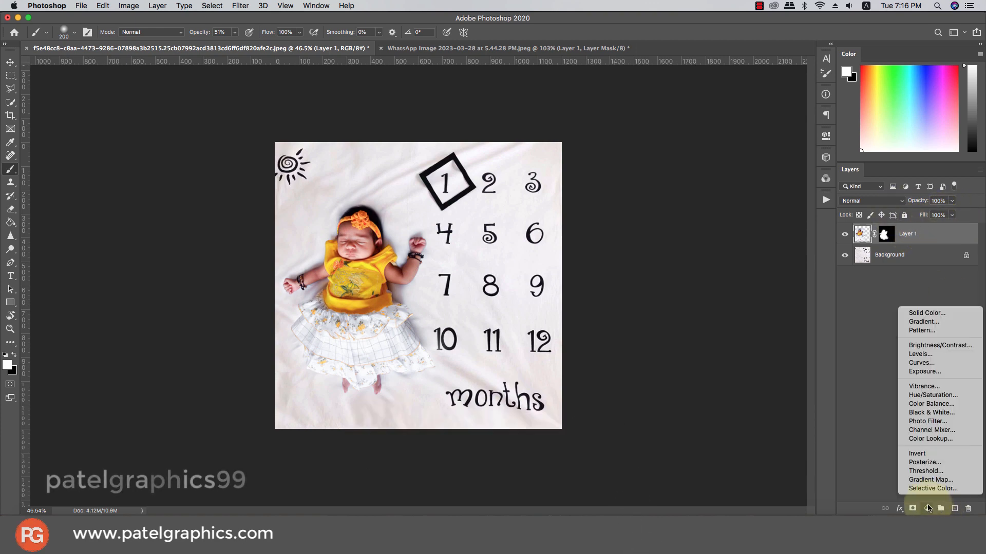
click(930, 438)
click(750, 166)
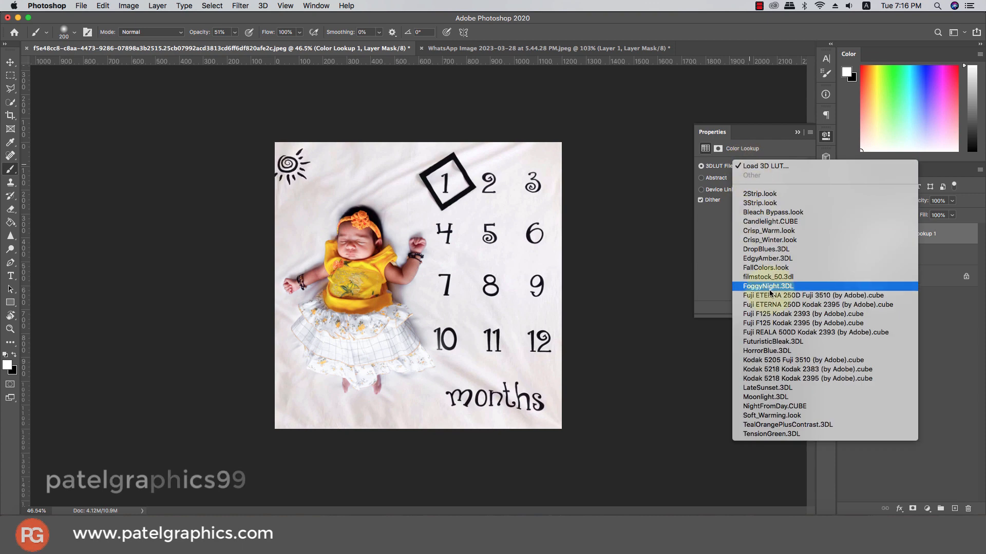
click(752, 272)
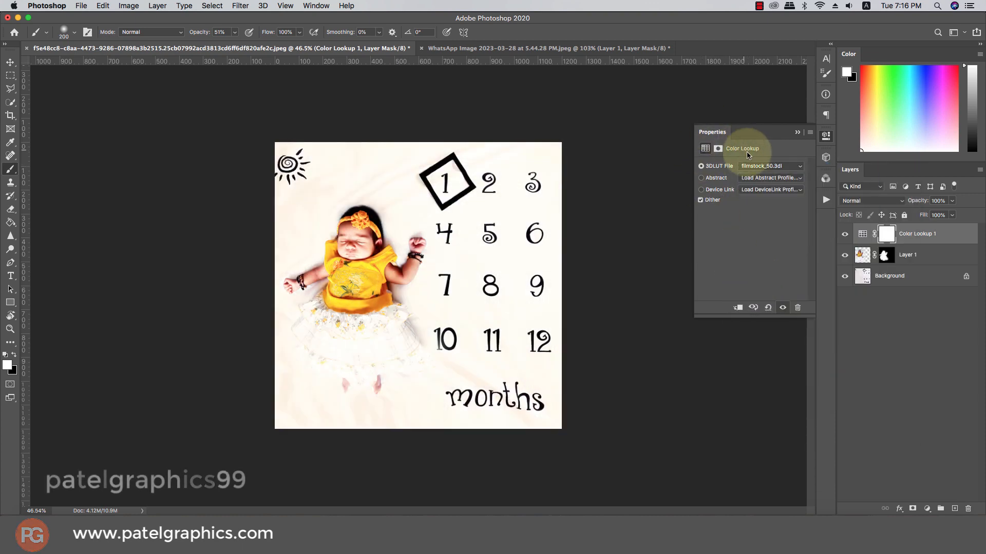
click(951, 201)
drag(931, 213, 893, 218)
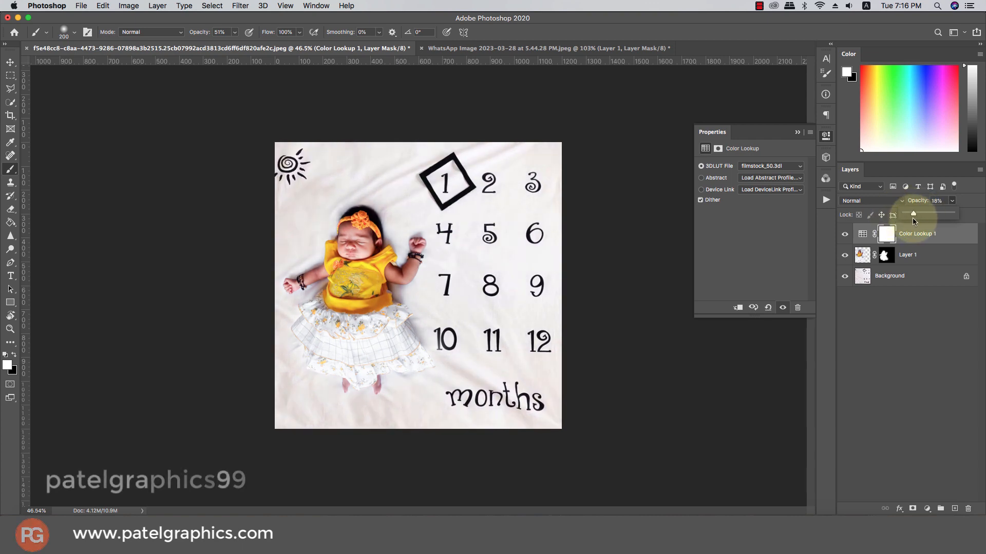
- Try the EdgyAmber.3DL and FallColors.look LUTs on the Color Lookup layer, with its opacity at 32%
click(765, 166)
click(758, 148)
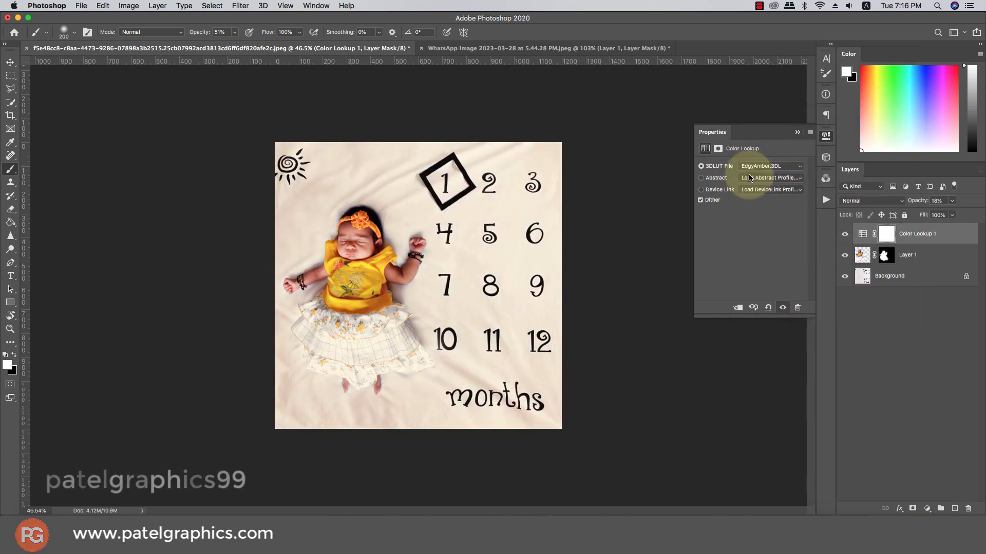
click(753, 166)
click(751, 176)
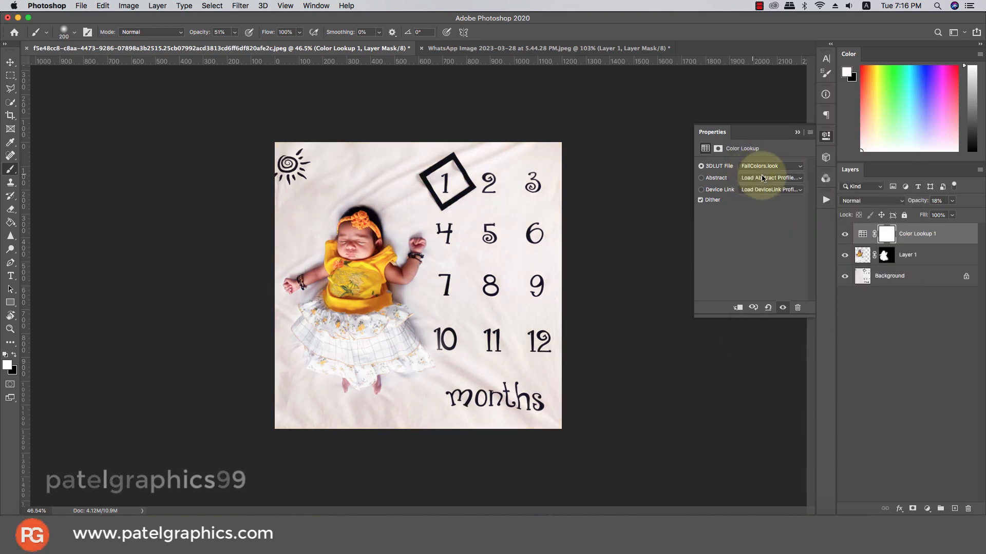
click(845, 235)
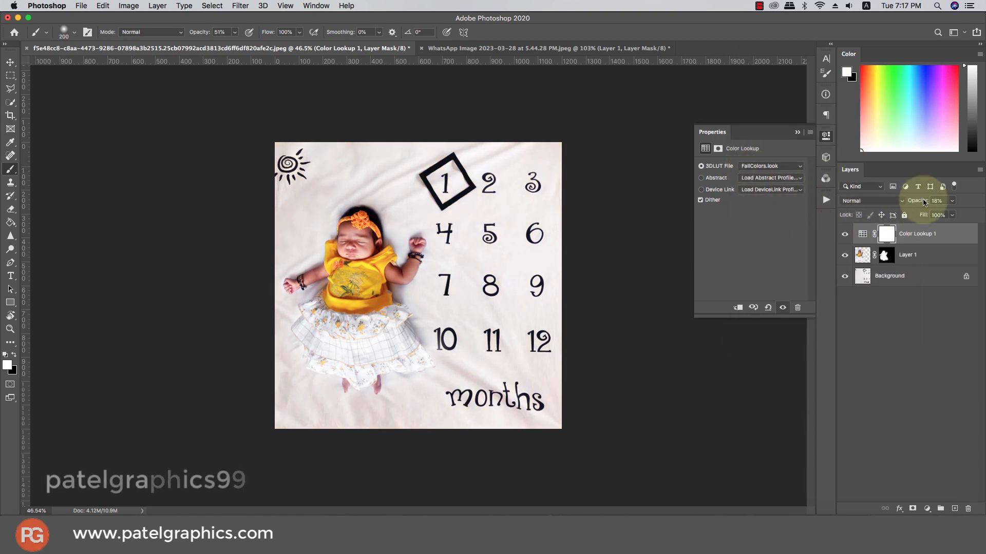
drag(951, 201, 940, 215)
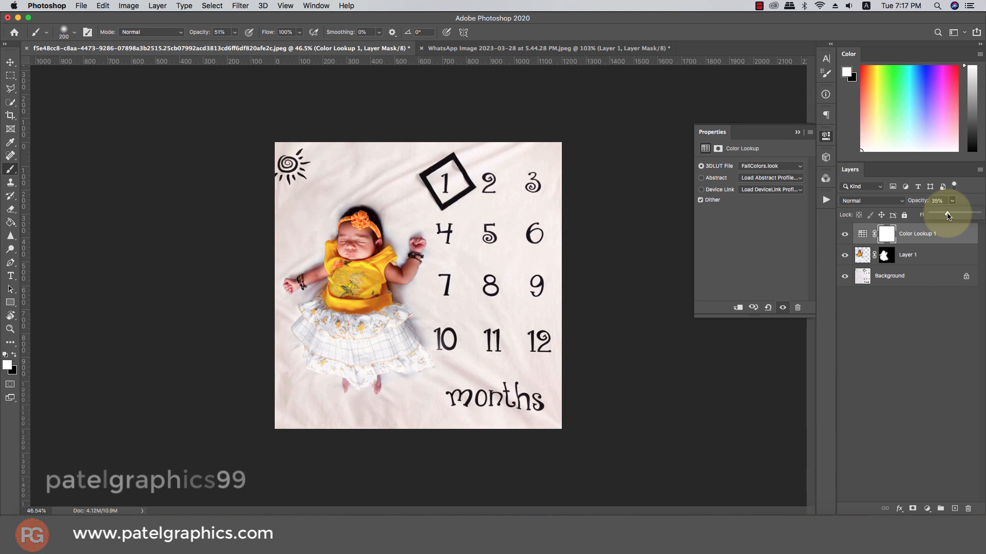
click(798, 132)
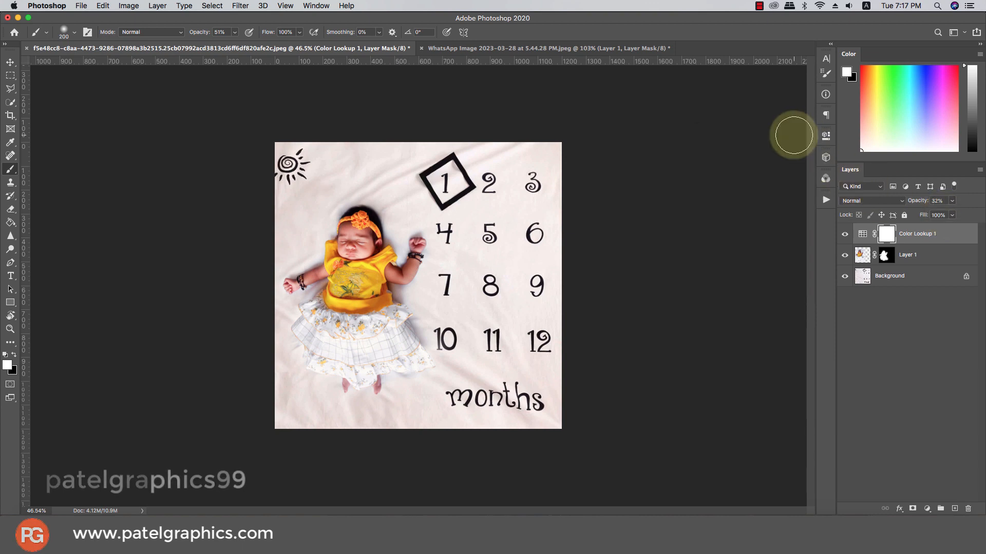
- Compare the blanket picture with and without the baby layer by toggling Layer 1's visibility
scroll(488, 222, down, 7)
scroll(486, 217, up, 7)
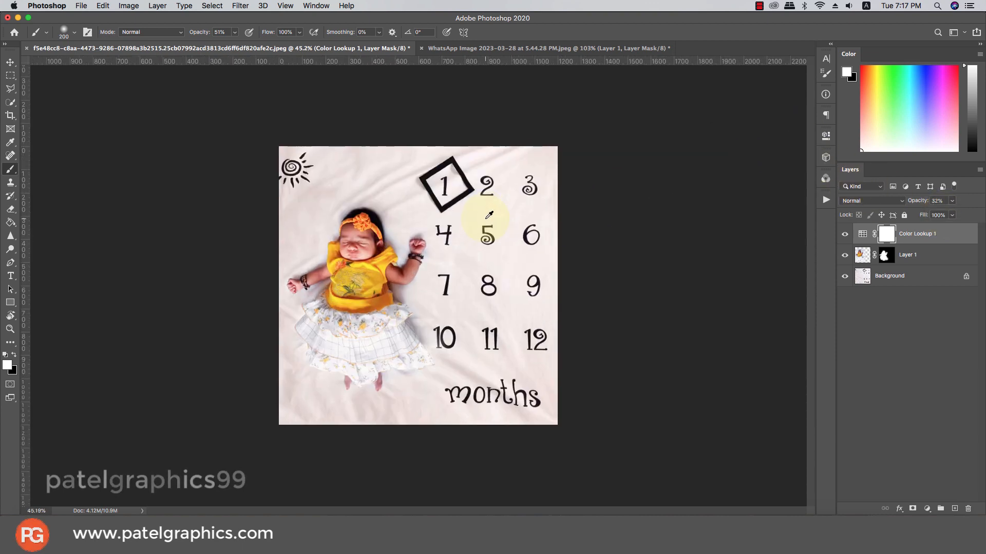
click(846, 255)
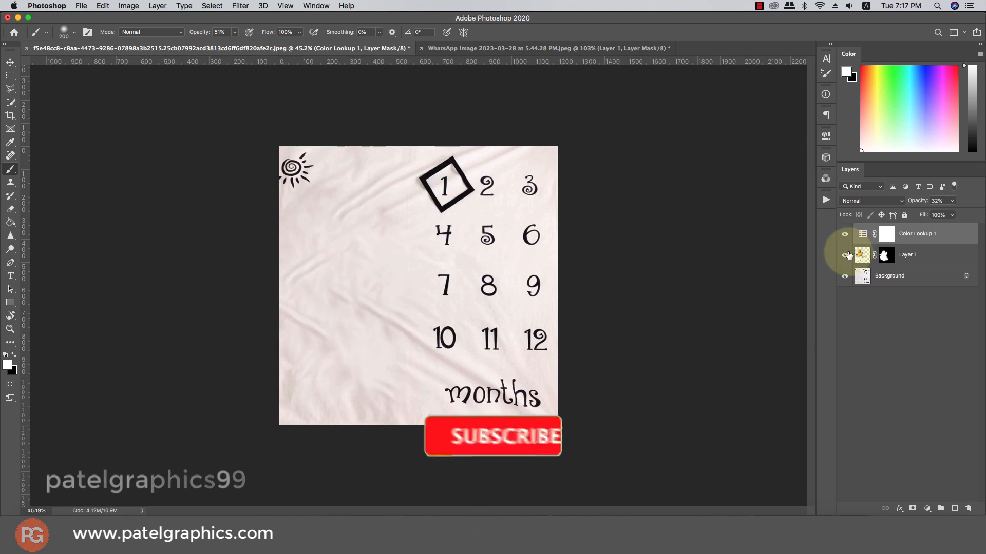
click(846, 255)
click(844, 255)
click(842, 255)
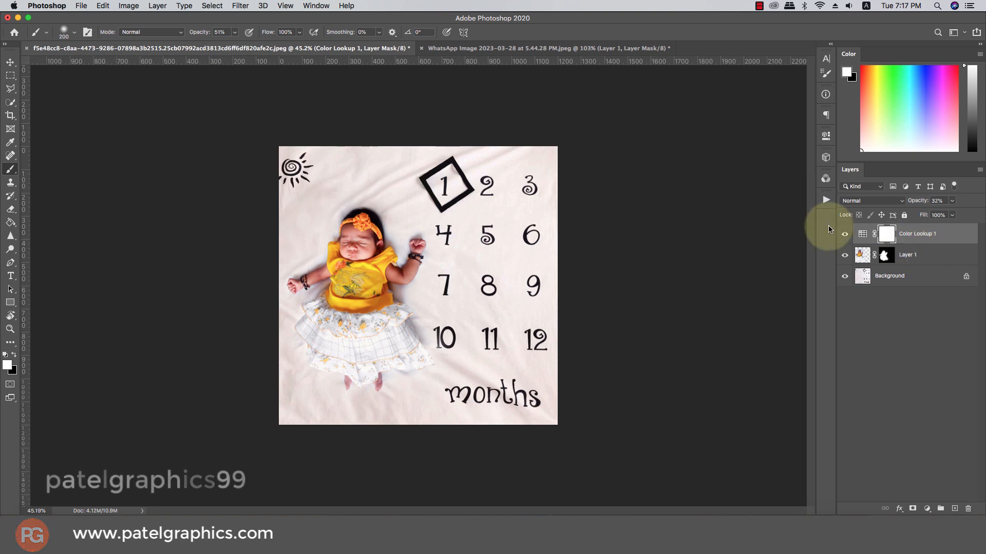
- Switch the Color Lookup layer to the filmstock_50.3dl LUT and set its opacity to about 14%
double_click(863, 234)
click(758, 166)
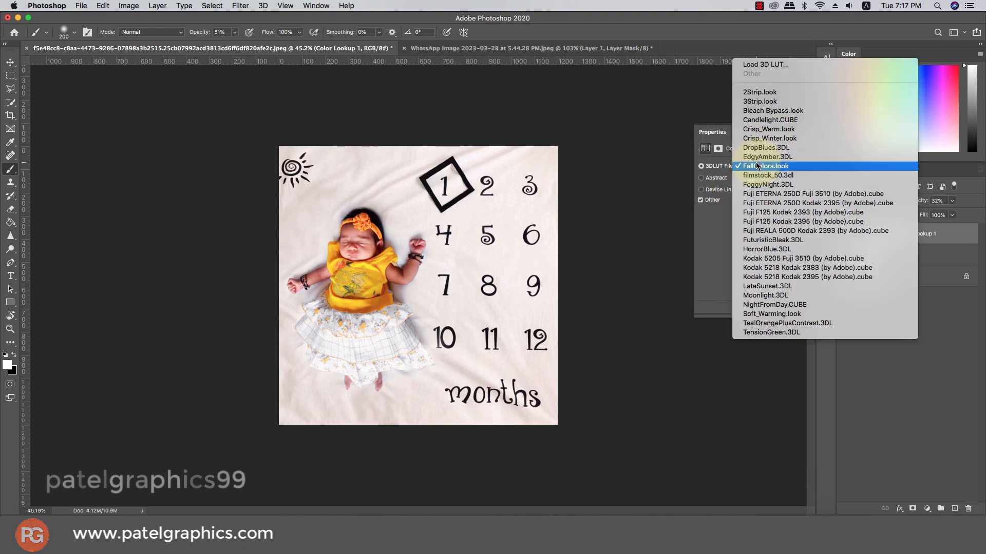
click(757, 175)
click(757, 170)
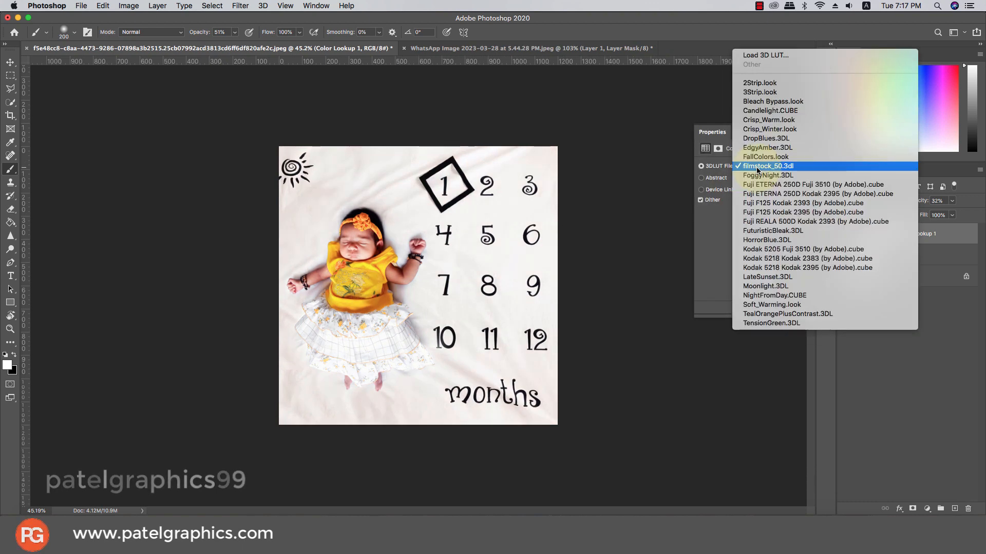
click(758, 168)
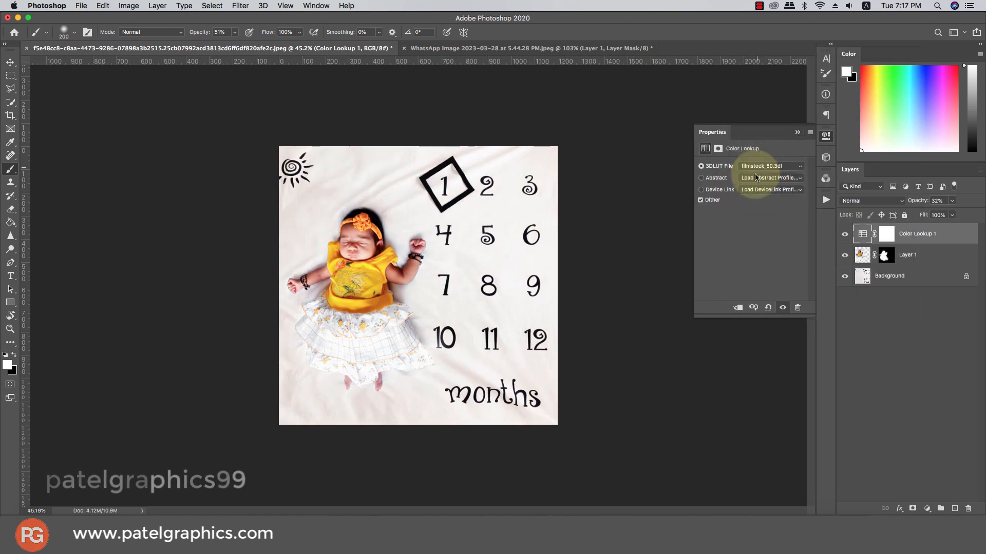
click(845, 234)
click(845, 235)
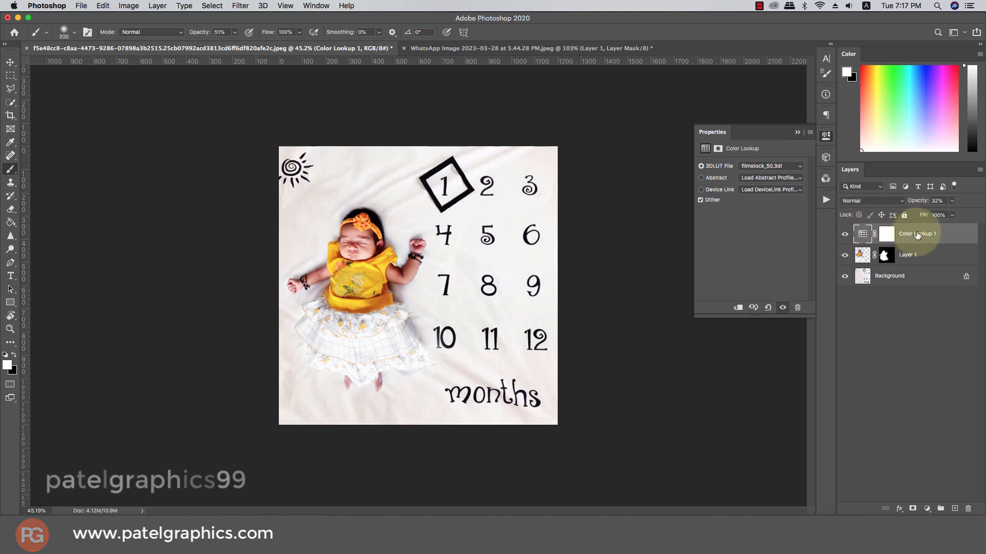
click(952, 201)
mouse_move(935, 215)
mouse_down()
mouse_move(922, 215)
mouse_move(943, 216)
mouse_up()
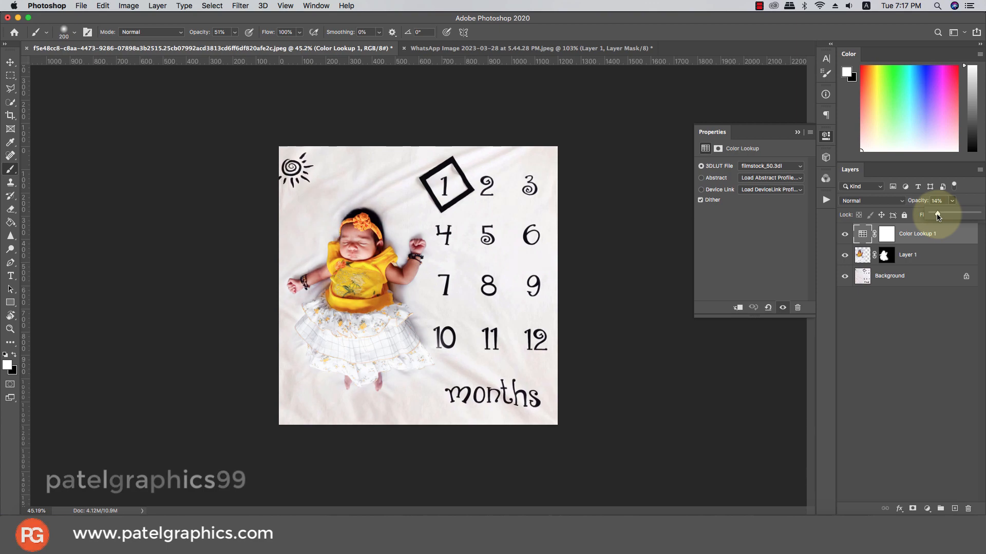